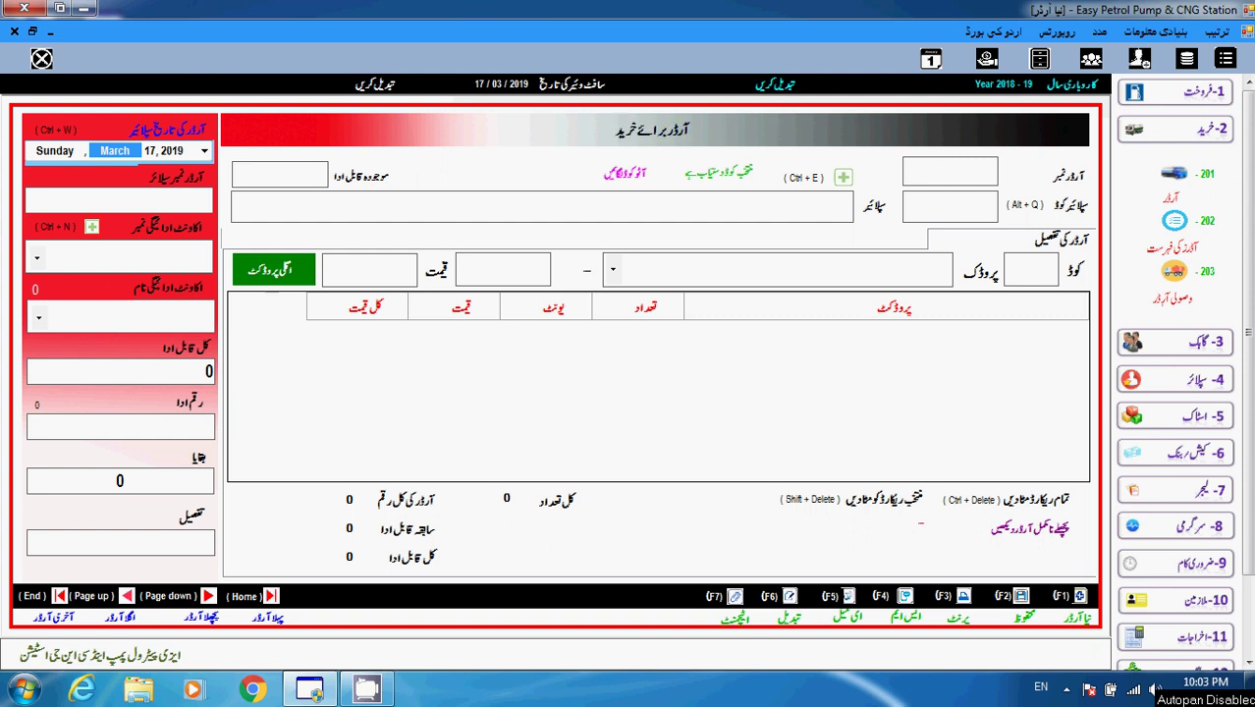
Start a new purchase order and select the supplier with code 5
key("F1")
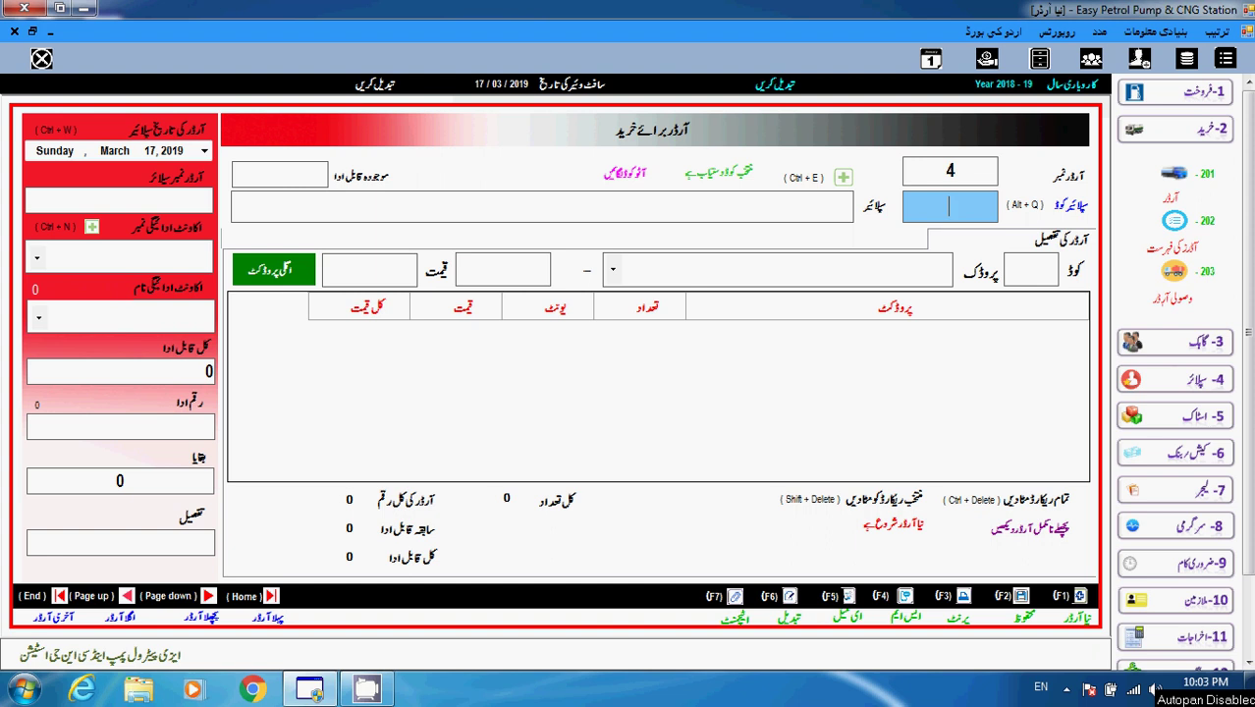
type("5")
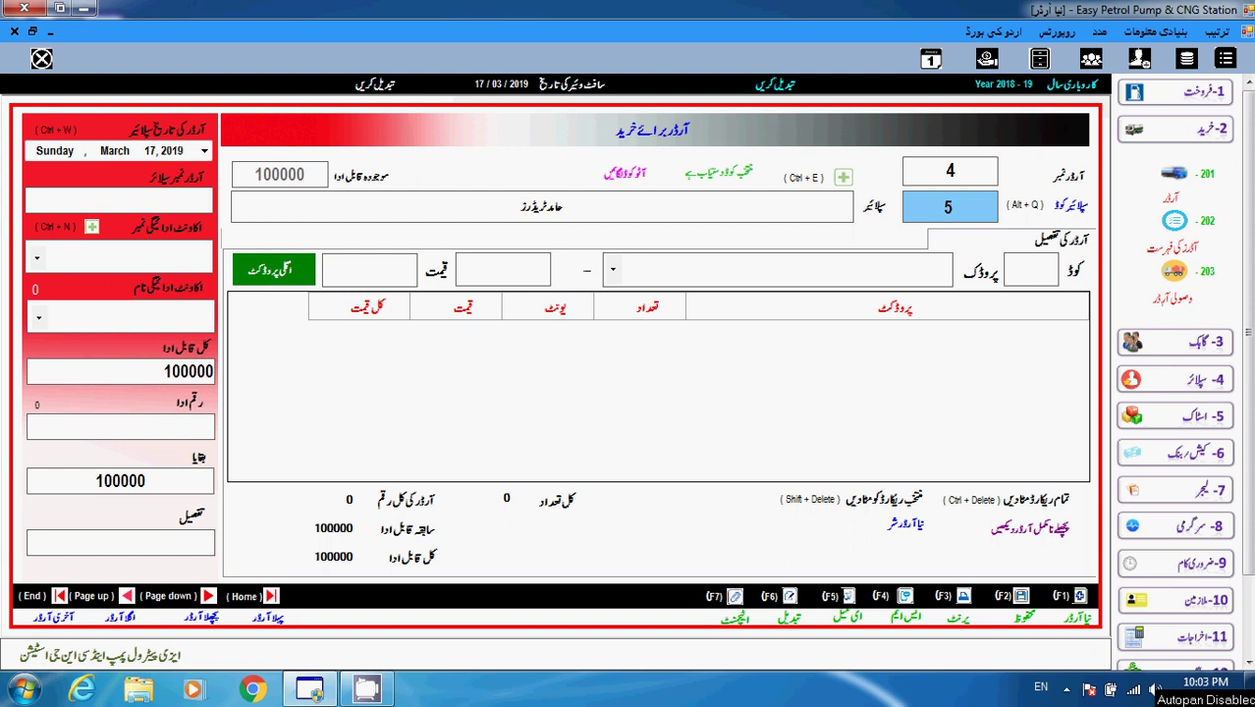
key("Return")
Add petrol (product code 1) to the order with quantity 3000 litres at price 98.7, then dismiss the order total popup
type("1")
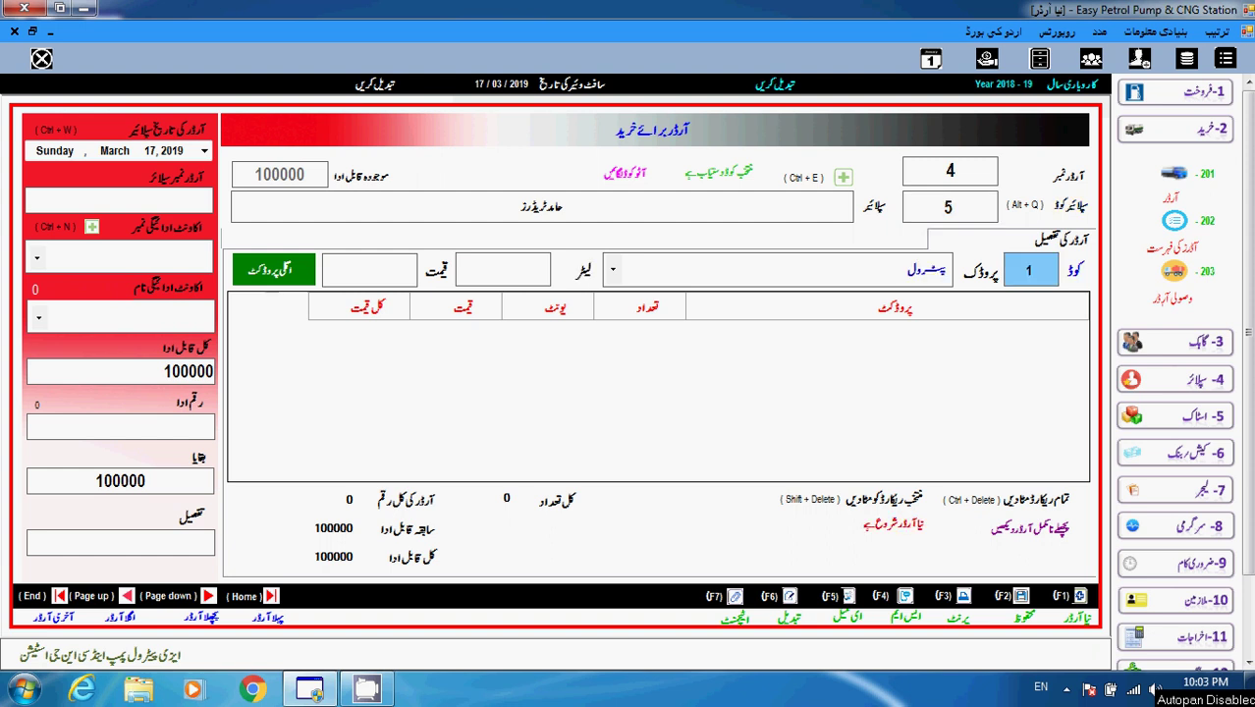
key("Return")
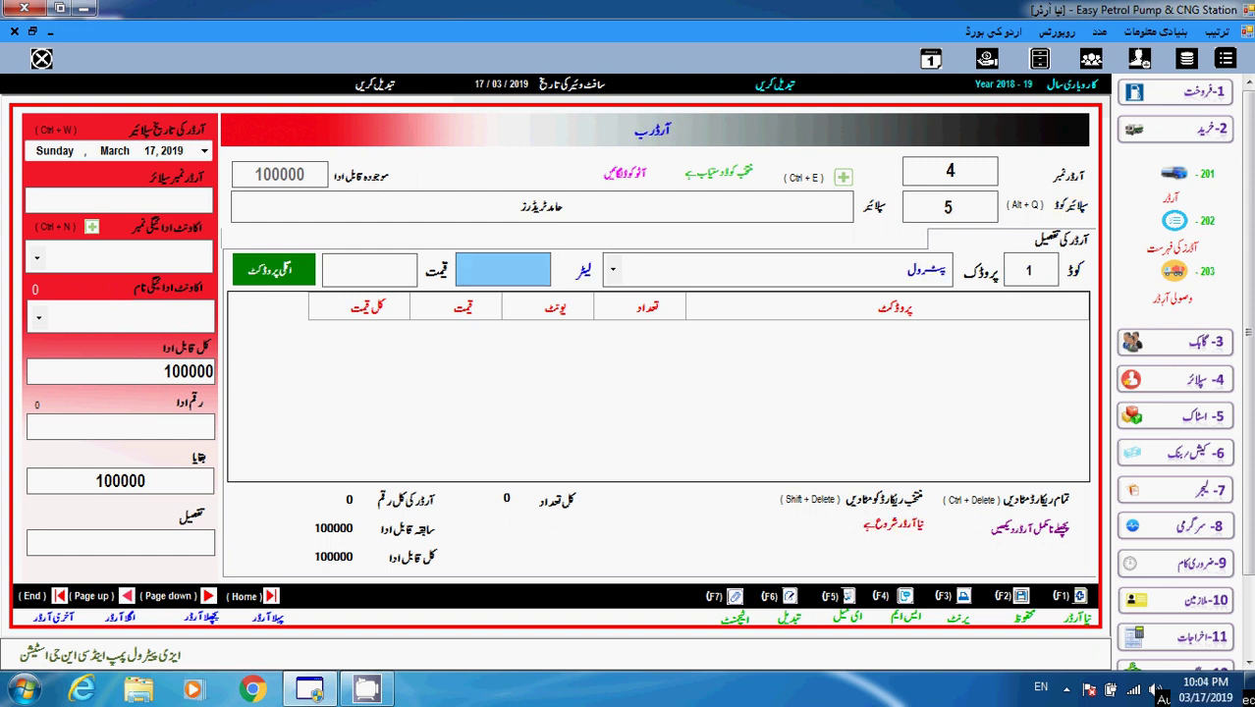
type("3000")
key("Return")
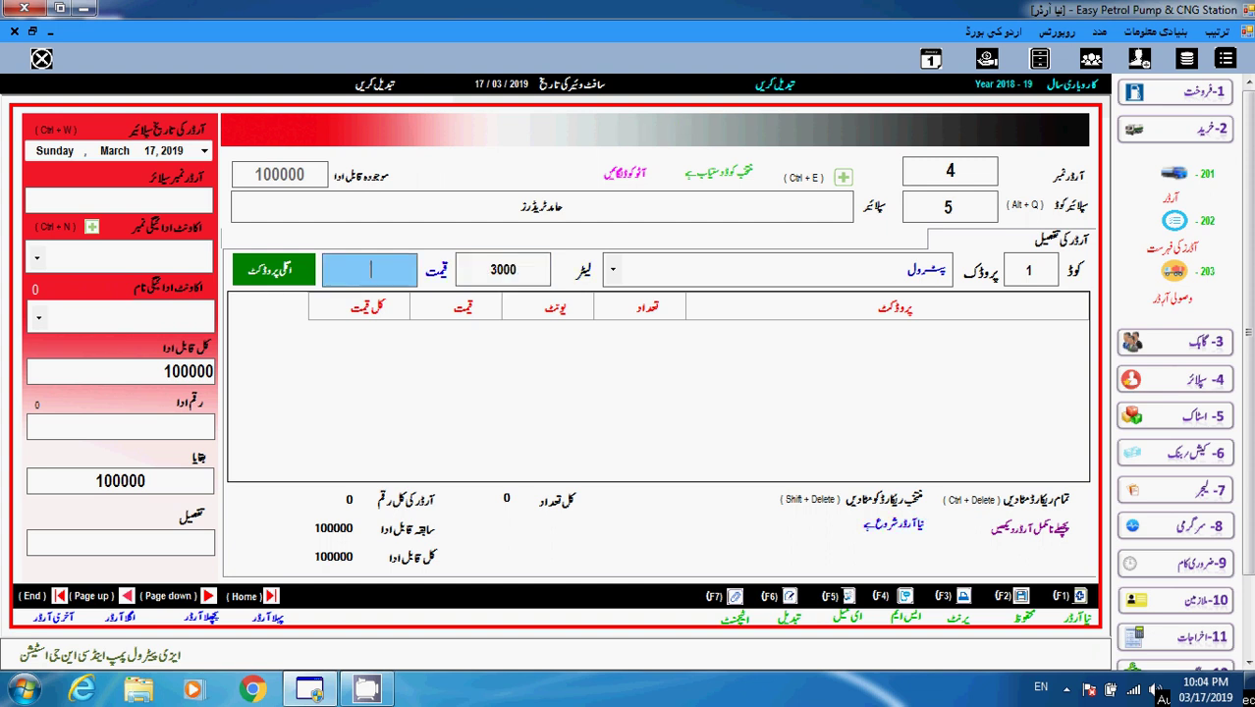
type("98.7")
key("Return")
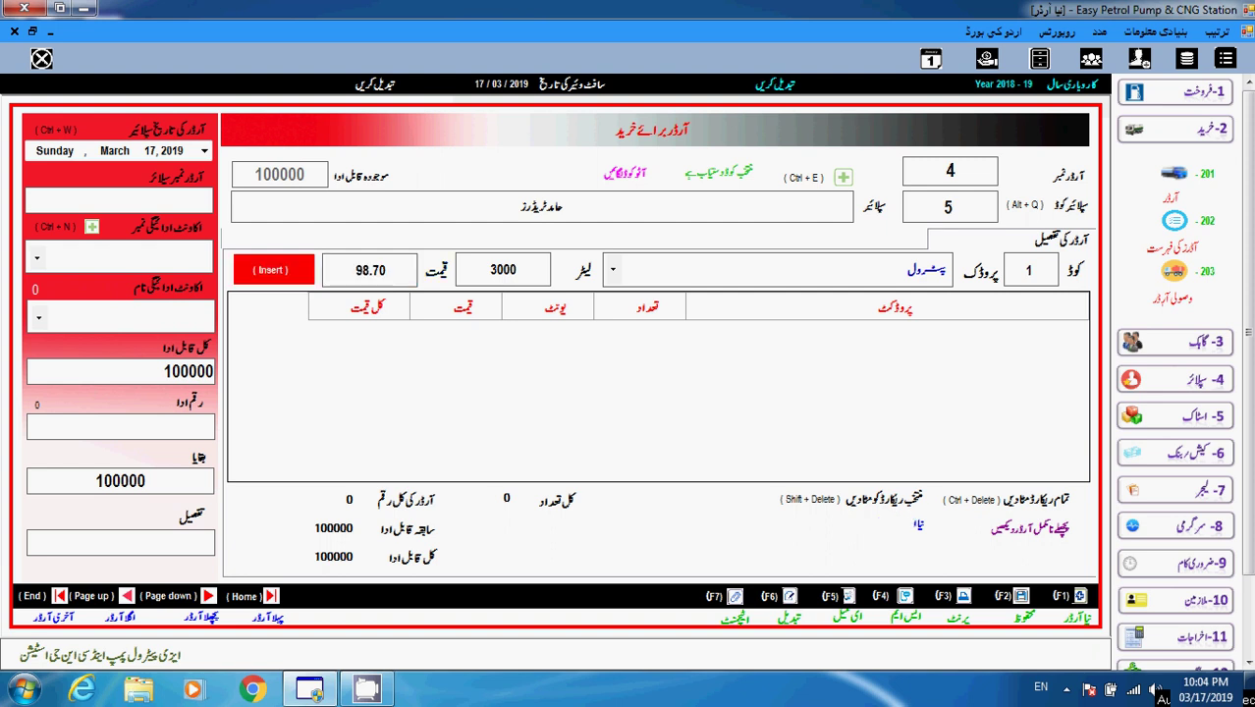
key("Return")
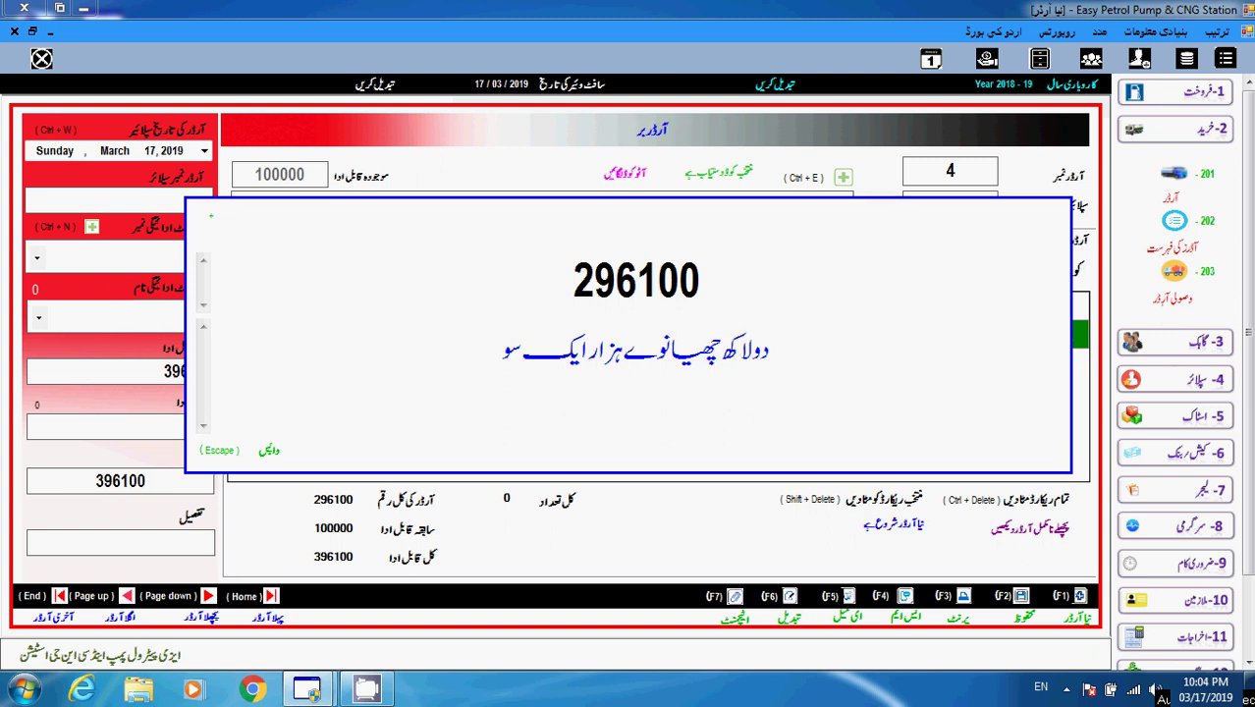
key("Escape")
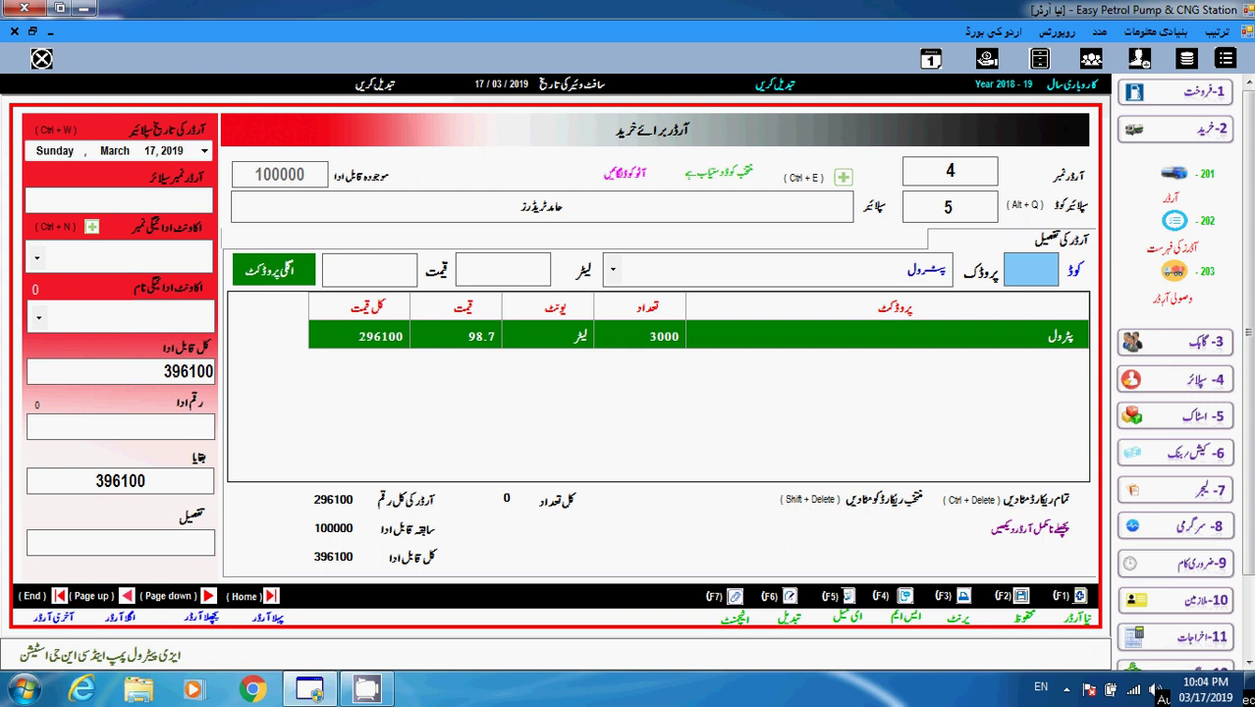
Accept the default supplier order number, choose the pump cash account (پمپ کیش) for payment, and view its balance in words
key("Return")
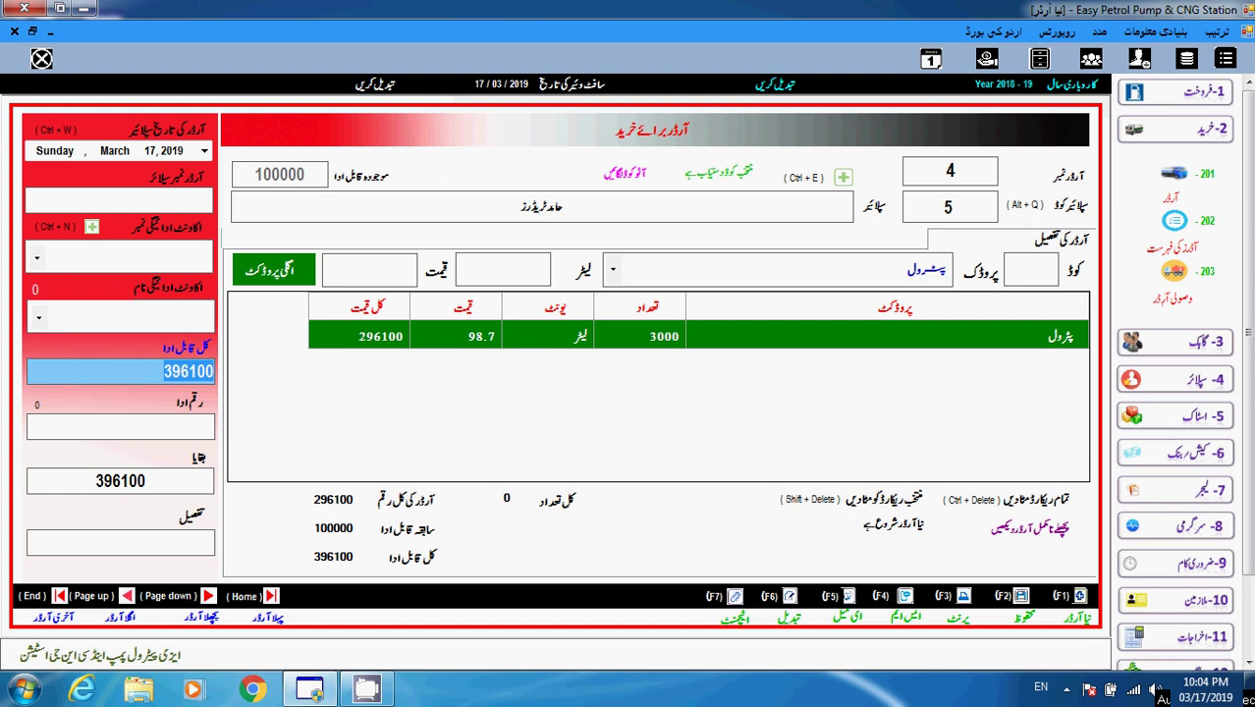
left_click(118, 201)
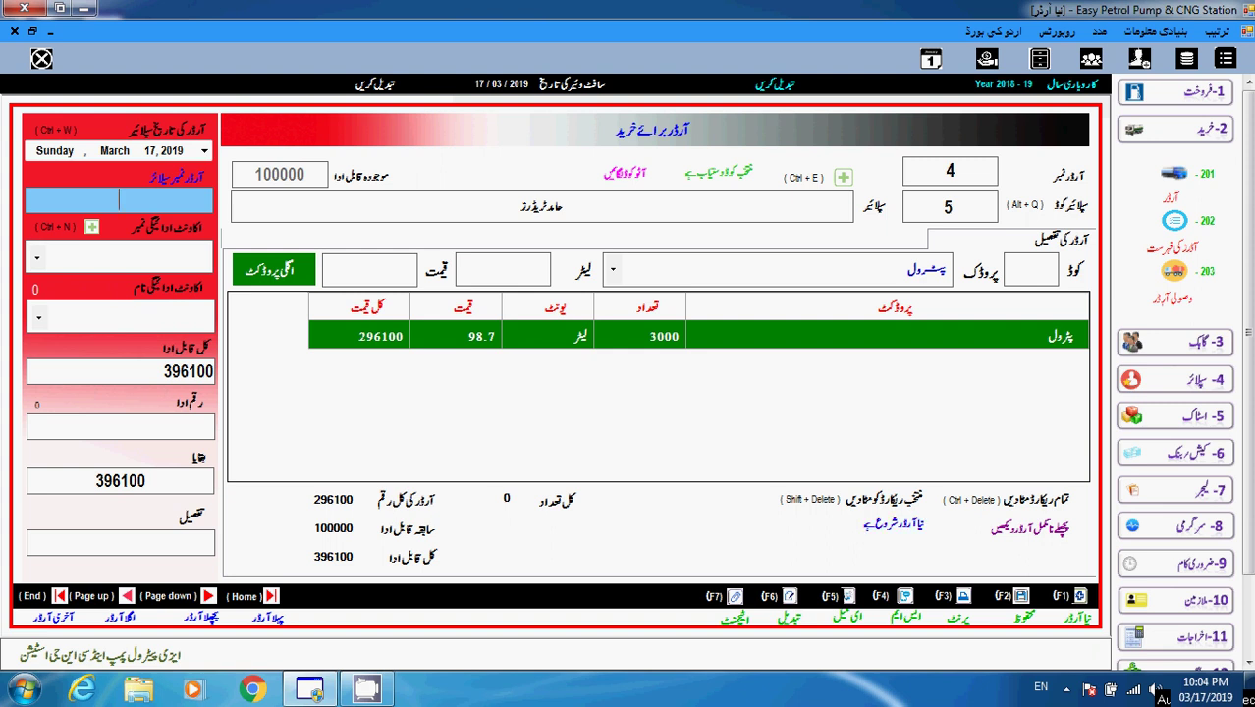
key("Return")
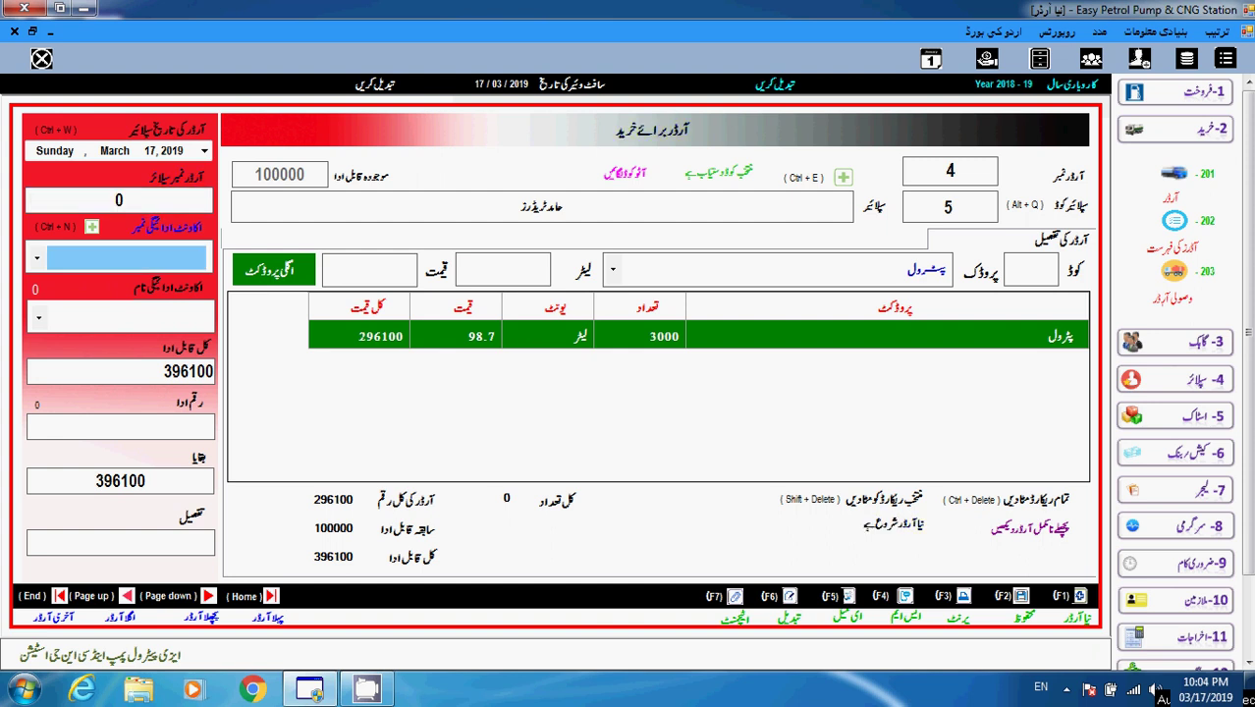
type("1")
key("Return")
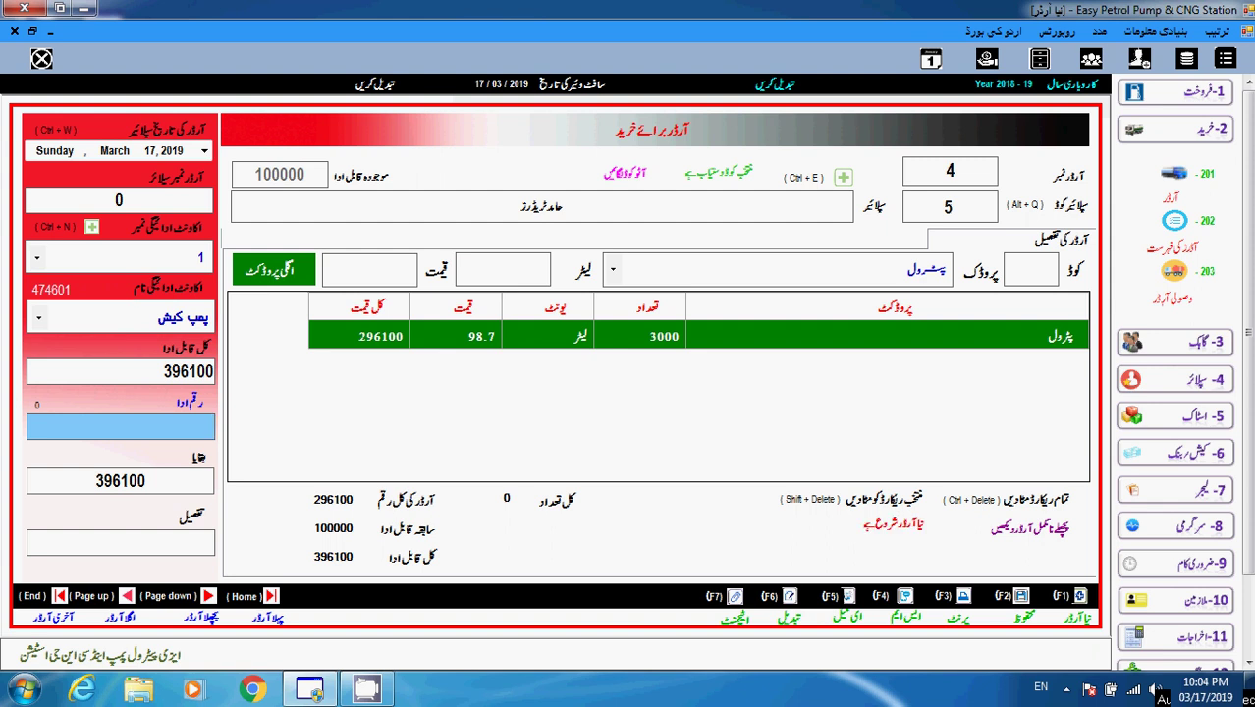
left_click(51, 290)
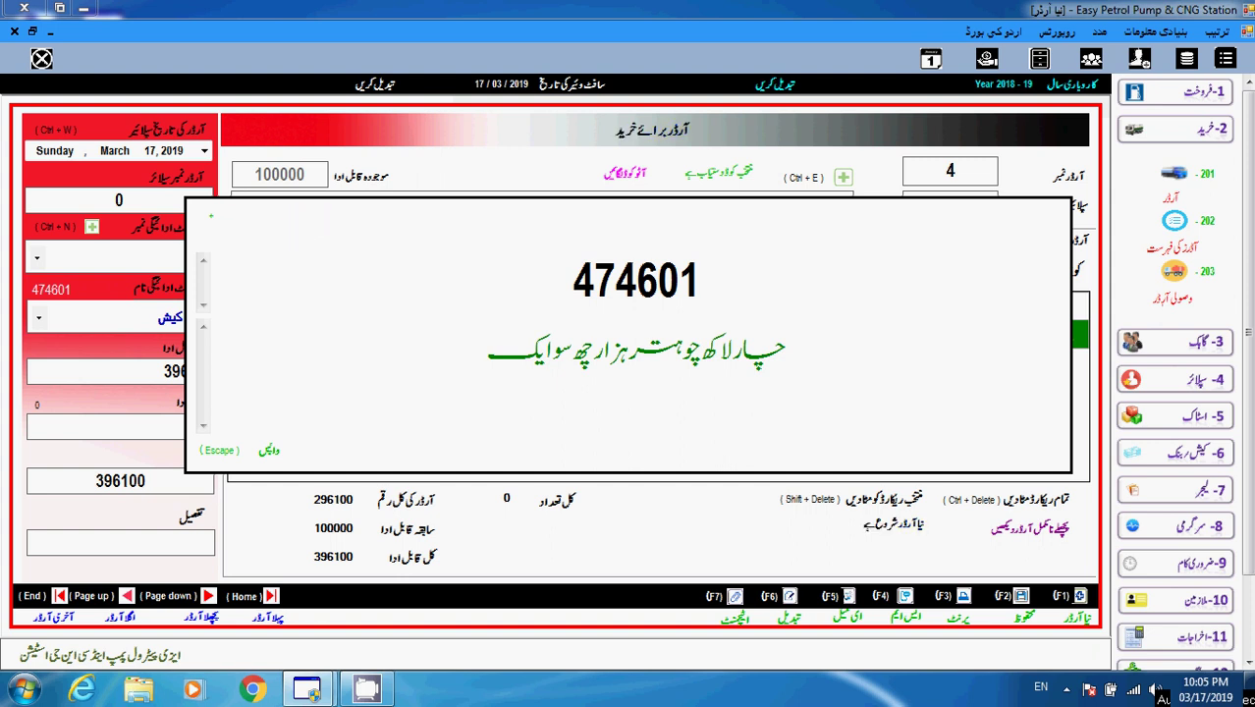
key("Escape")
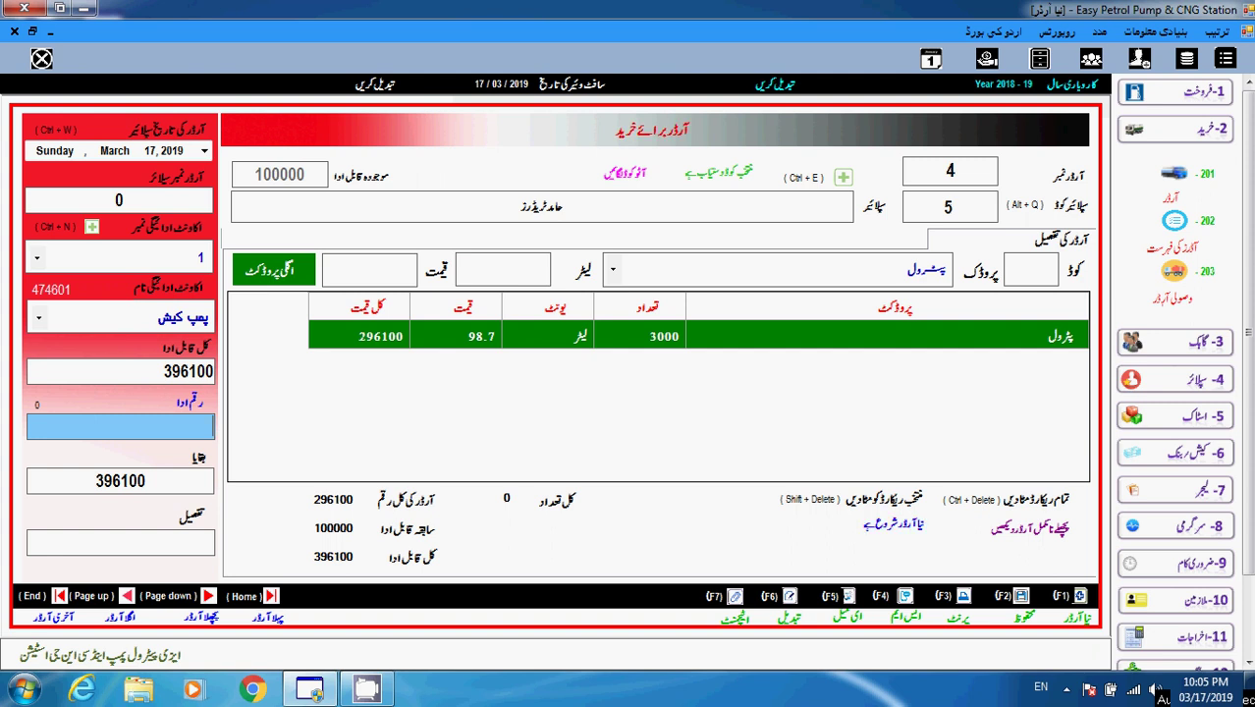
Enter 96100 as the amount paid on the order and view the remaining balance in words
type("9")
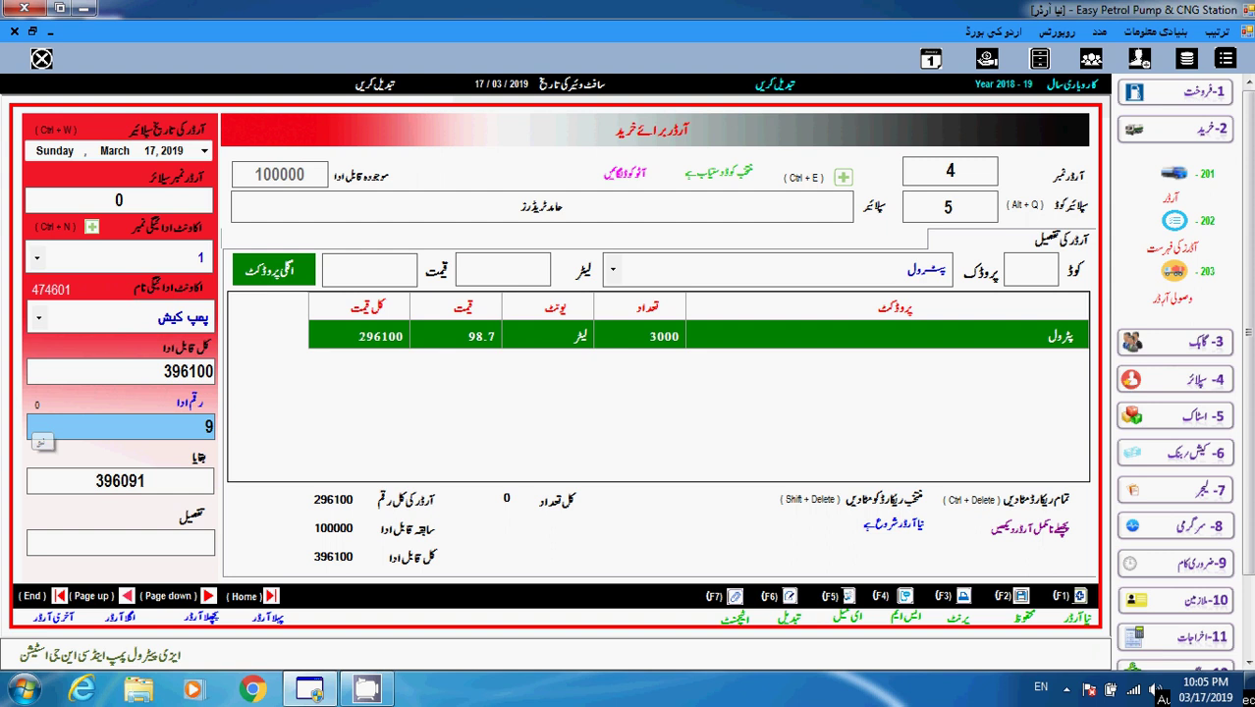
type("61")
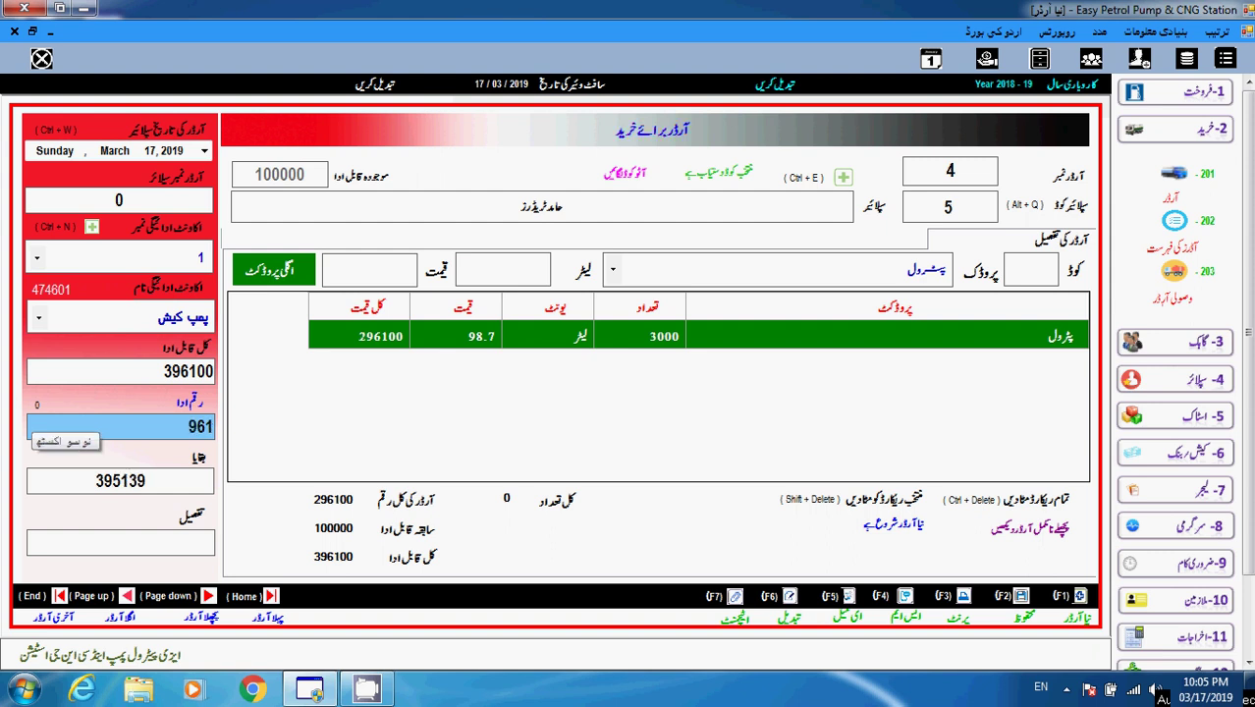
type("00")
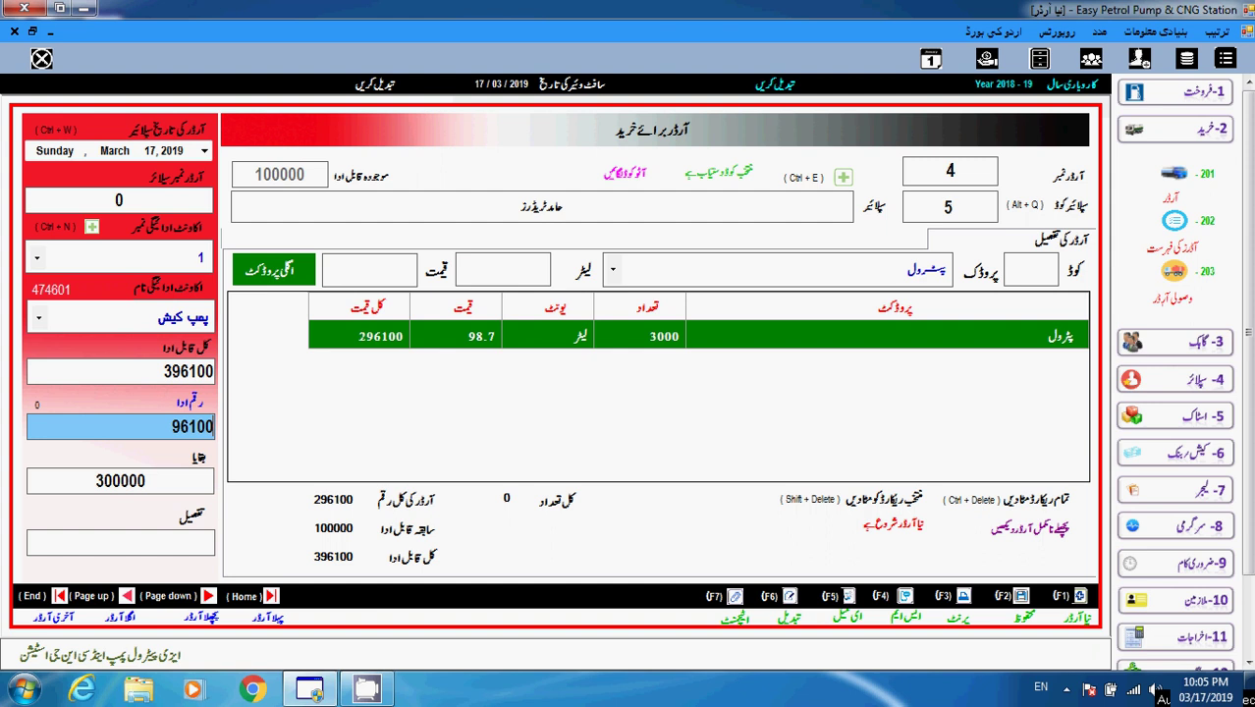
key("Return")
key("Return")
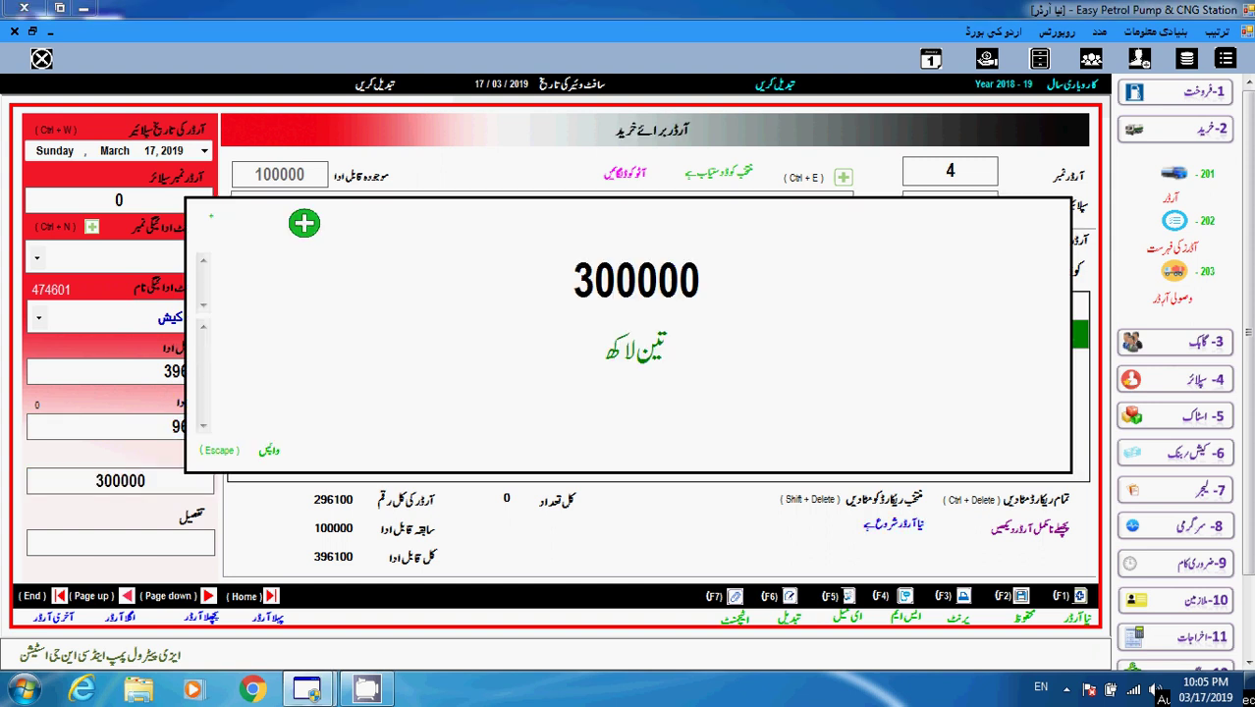
key("Escape")
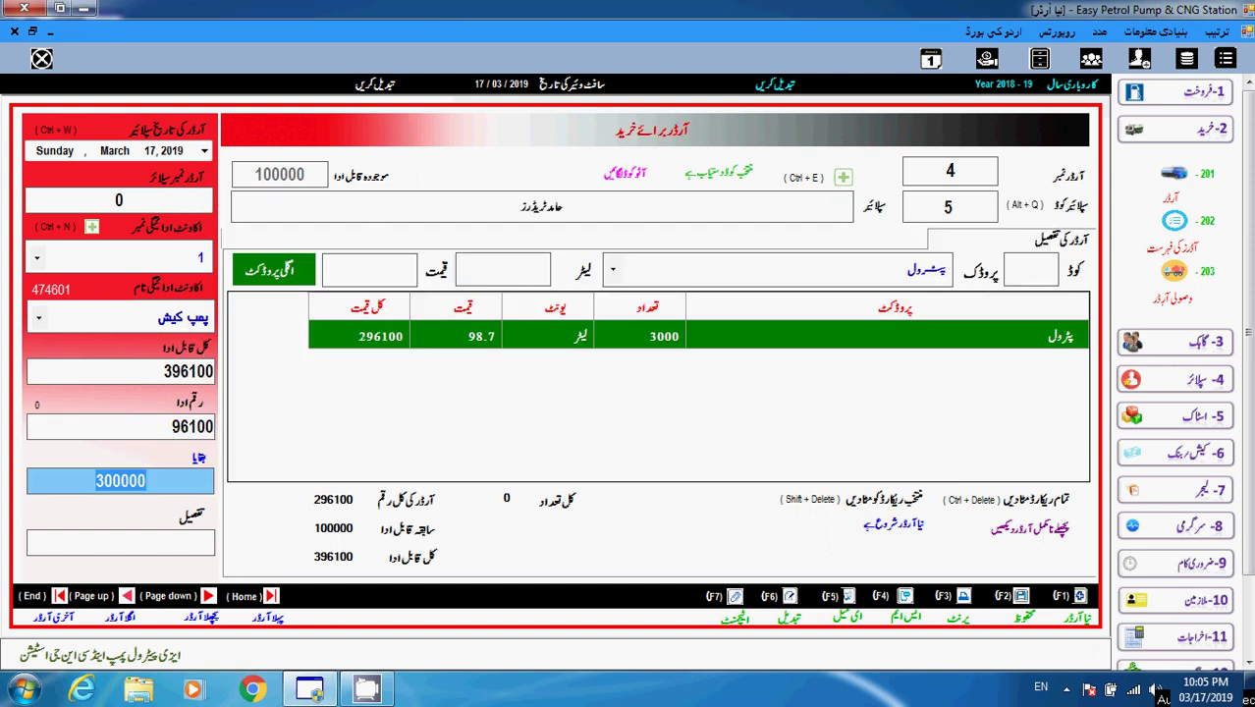
Review the order's paid amount written out in words
left_click(173, 426)
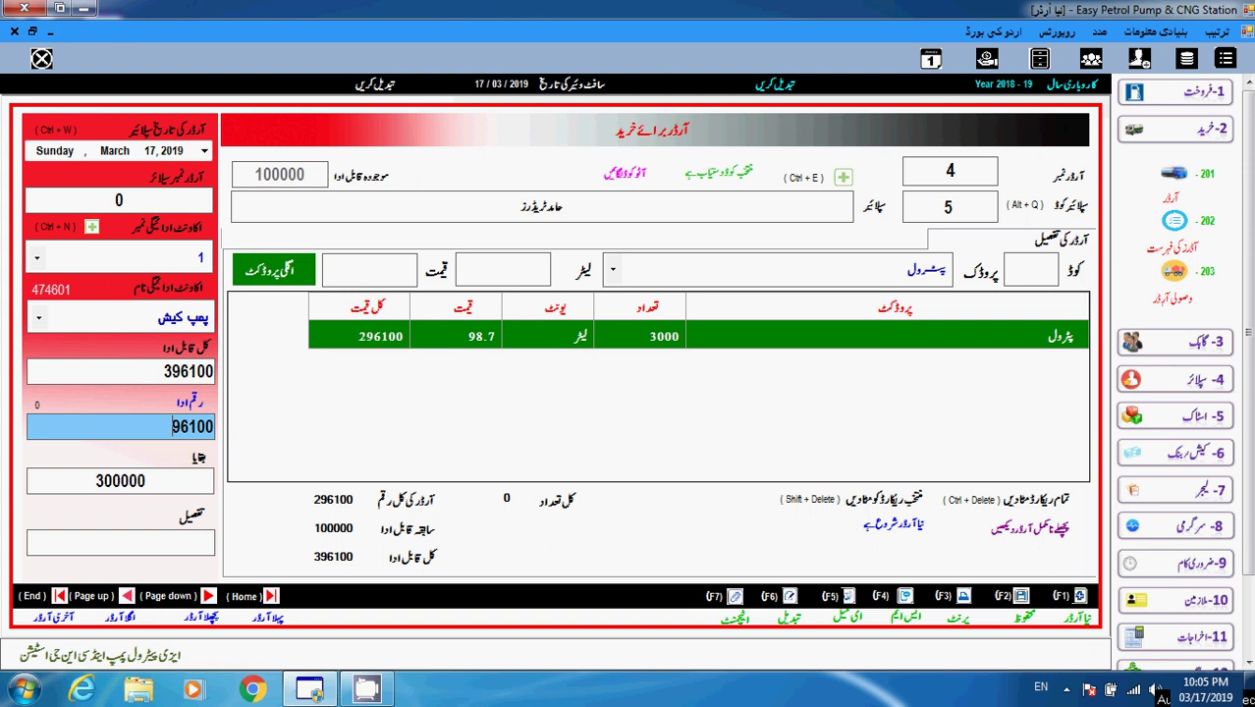
key("Return")
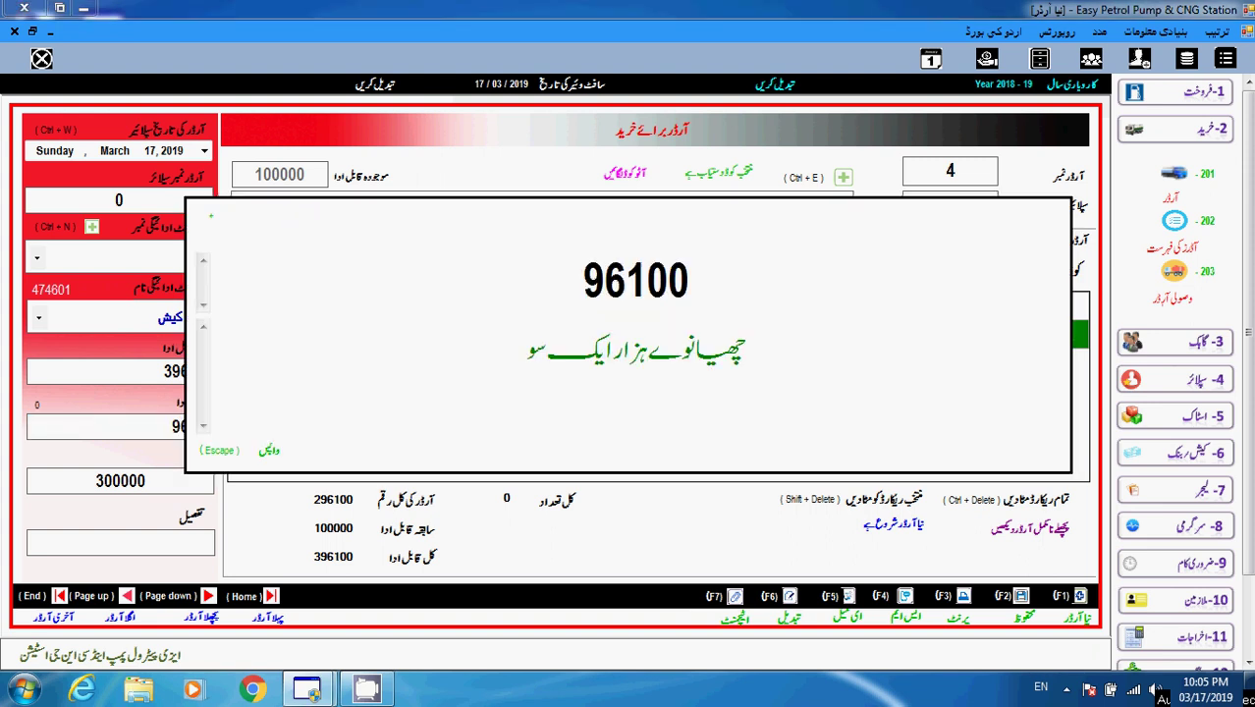
key("Escape")
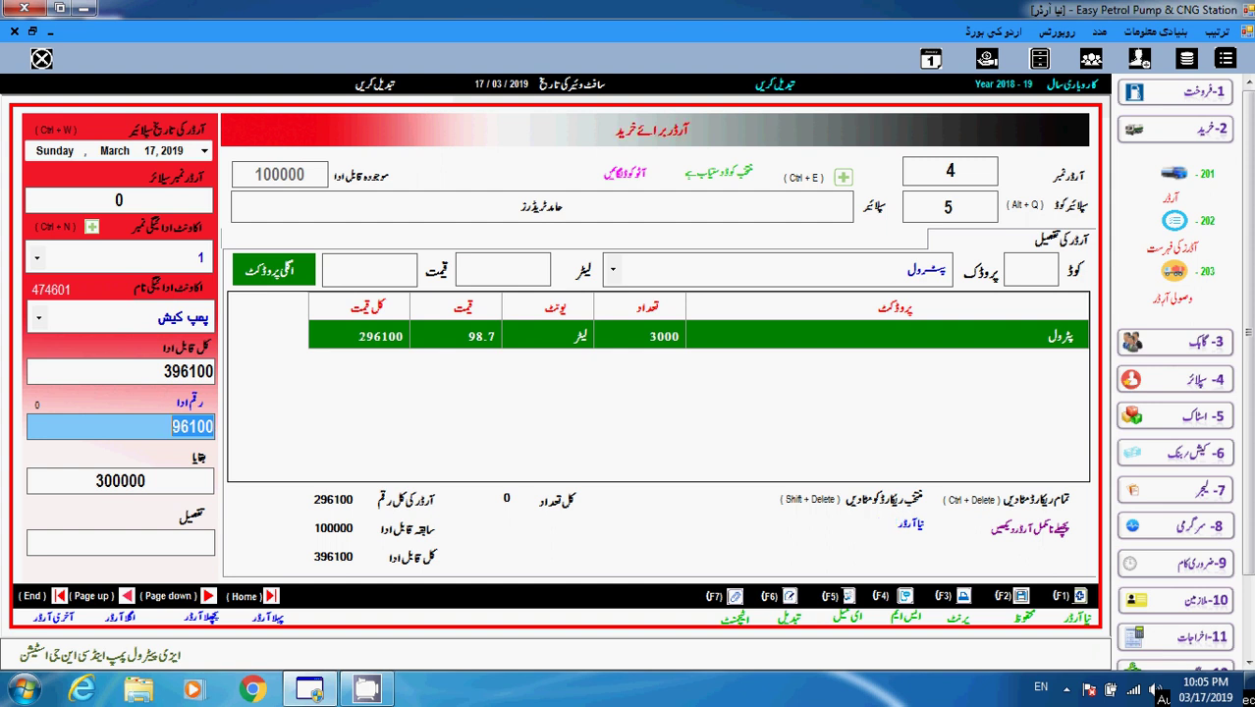
key("Return")
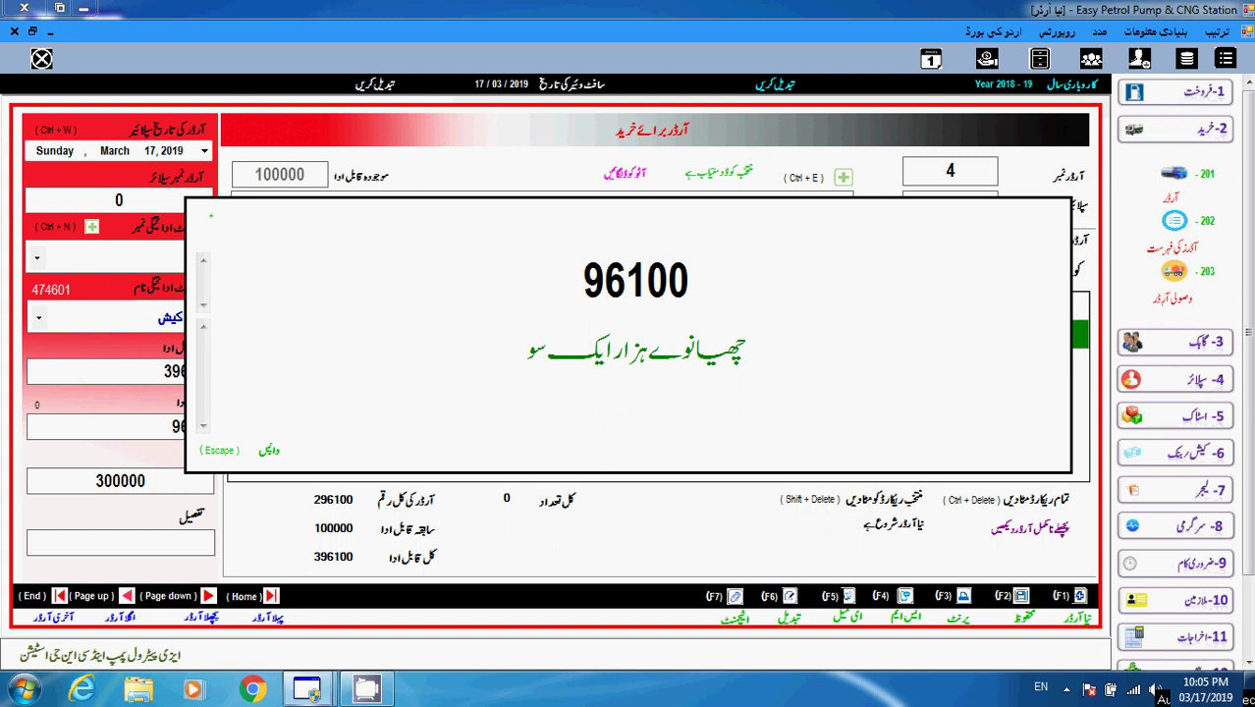
key("Escape")
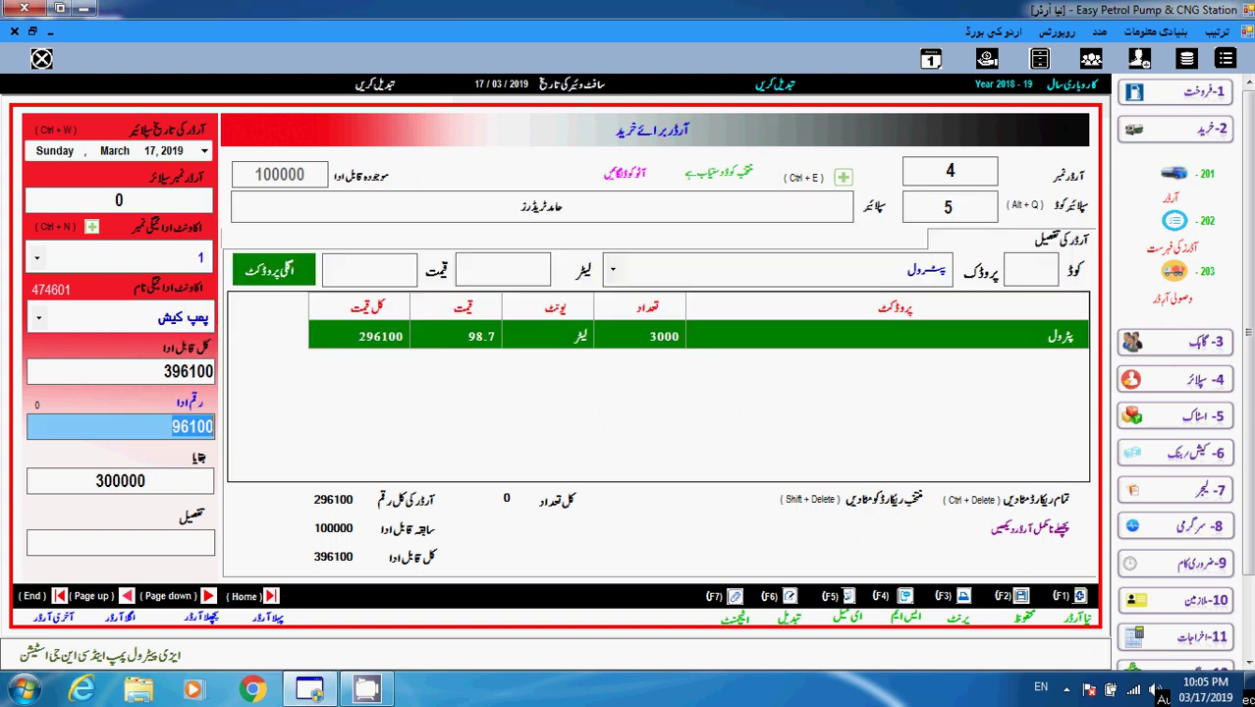
key("shift+Left")
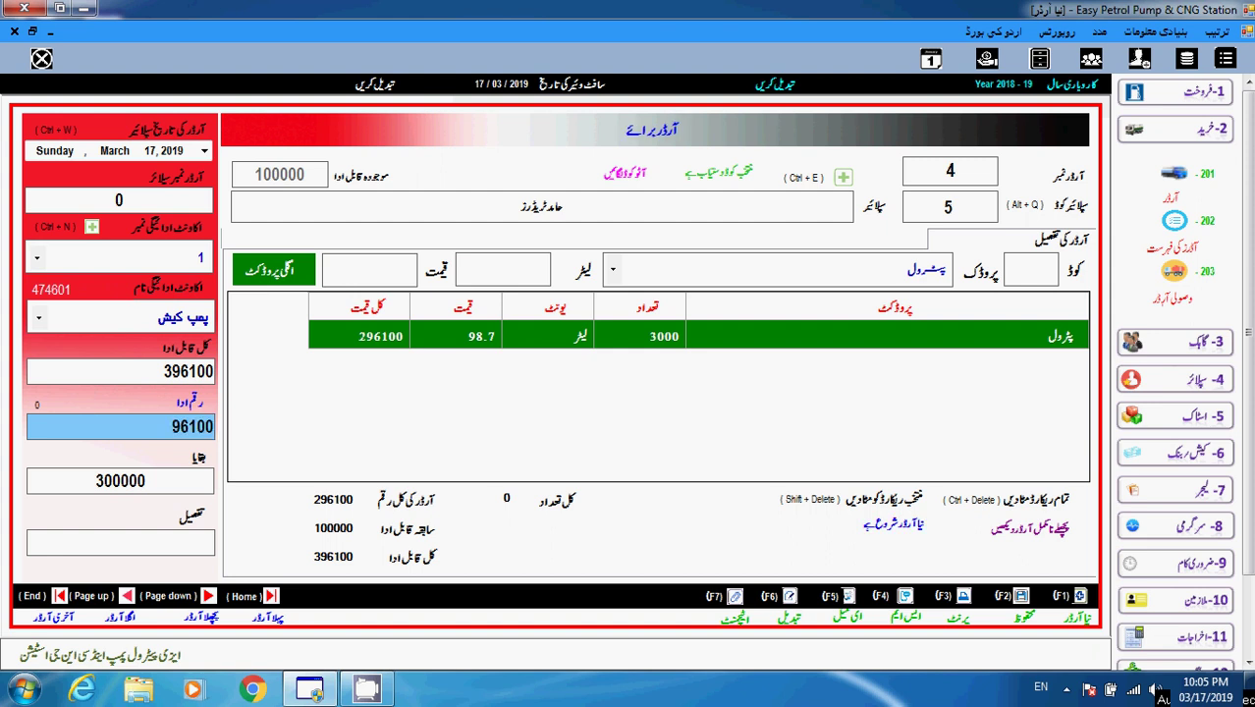
Fill the order's details with a dash, then save the purchase order and close its form
left_click(120, 542)
key("Return")
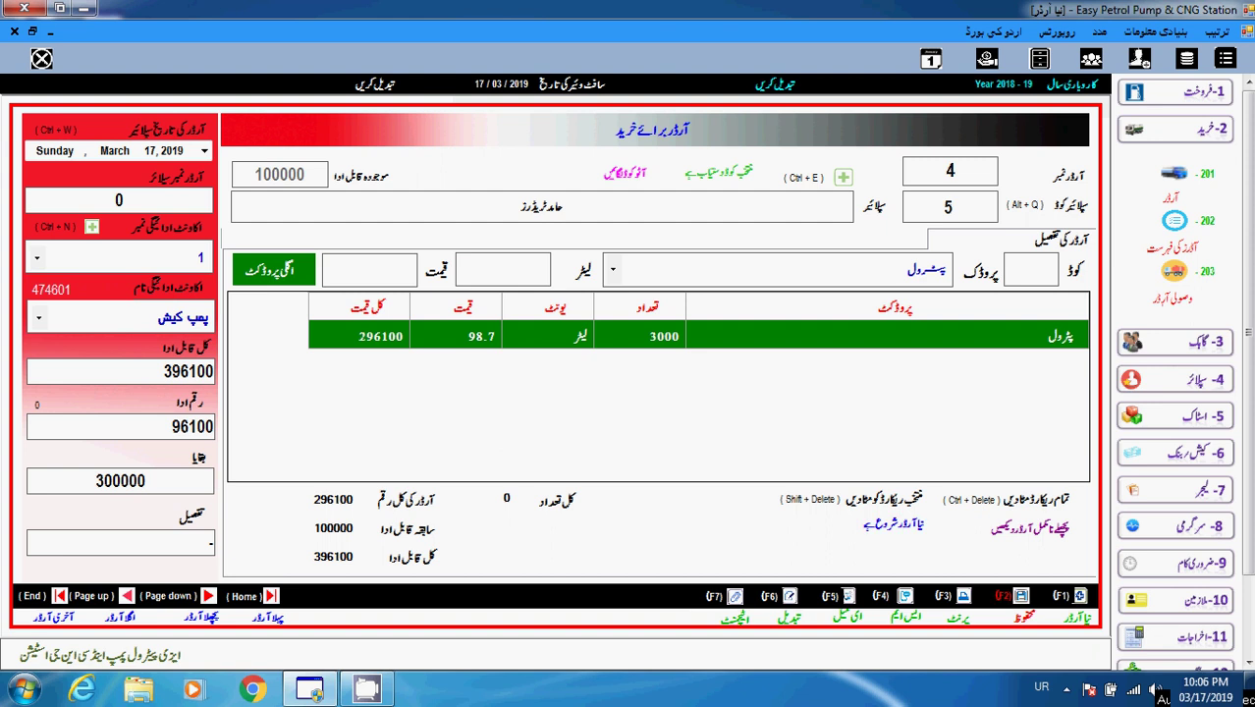
key("F2")
key("Return")
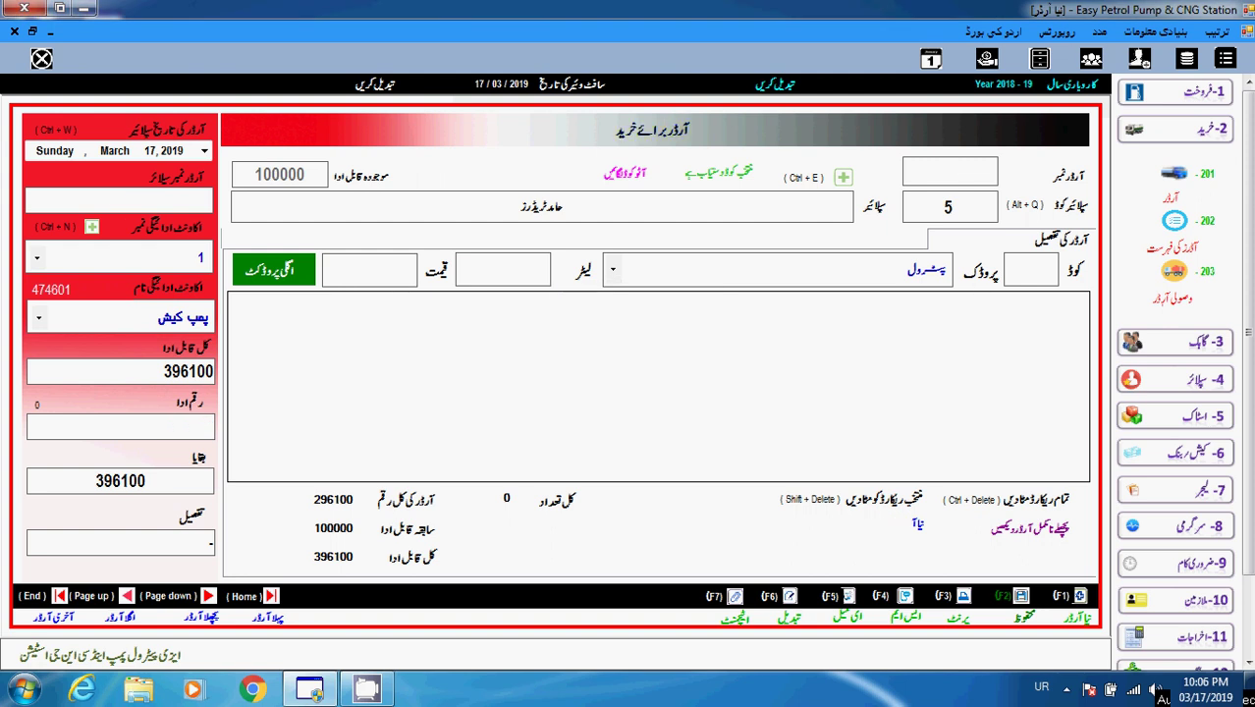
key("Escape")
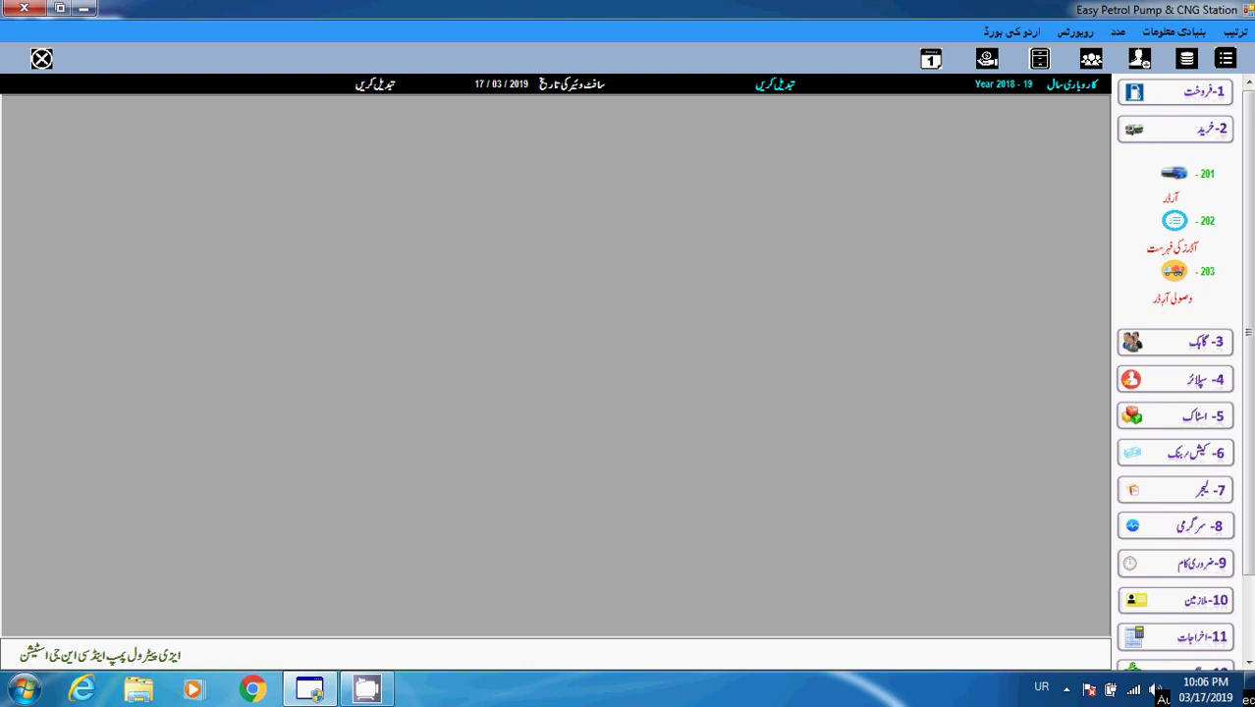
Open the supplier payment form (403) and select the supplier with code 5
left_click(1175, 129)
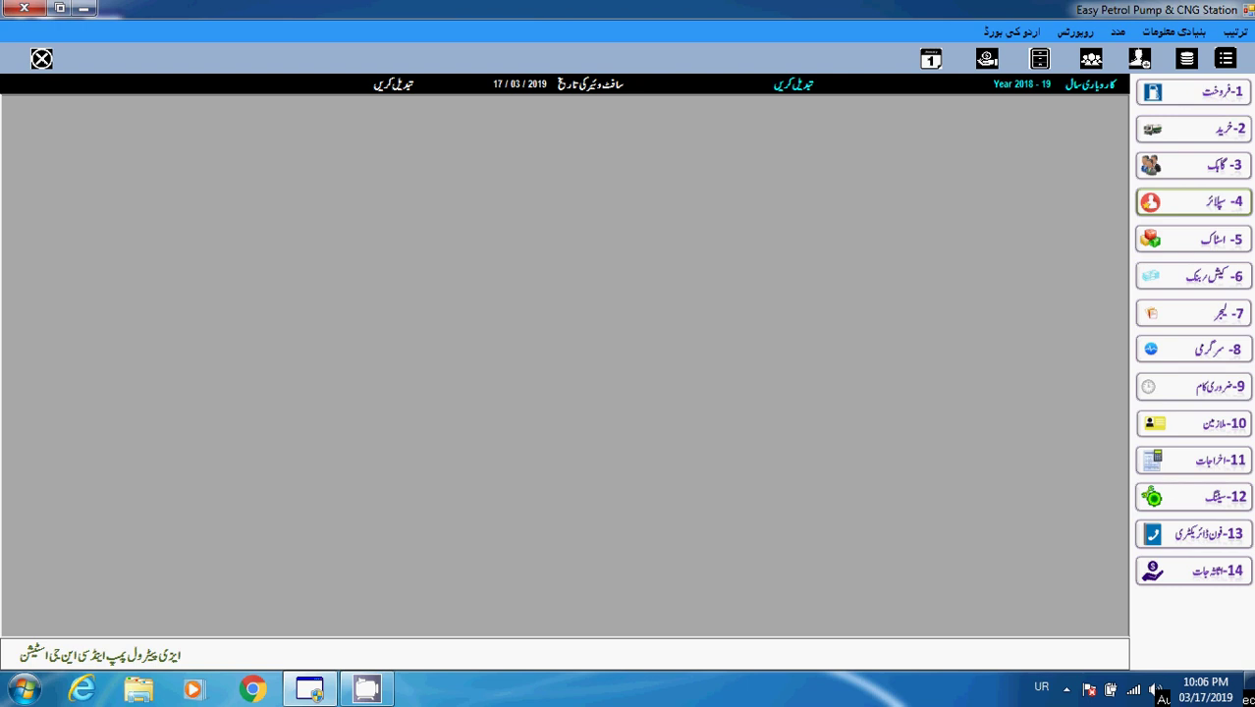
left_click(1193, 202)
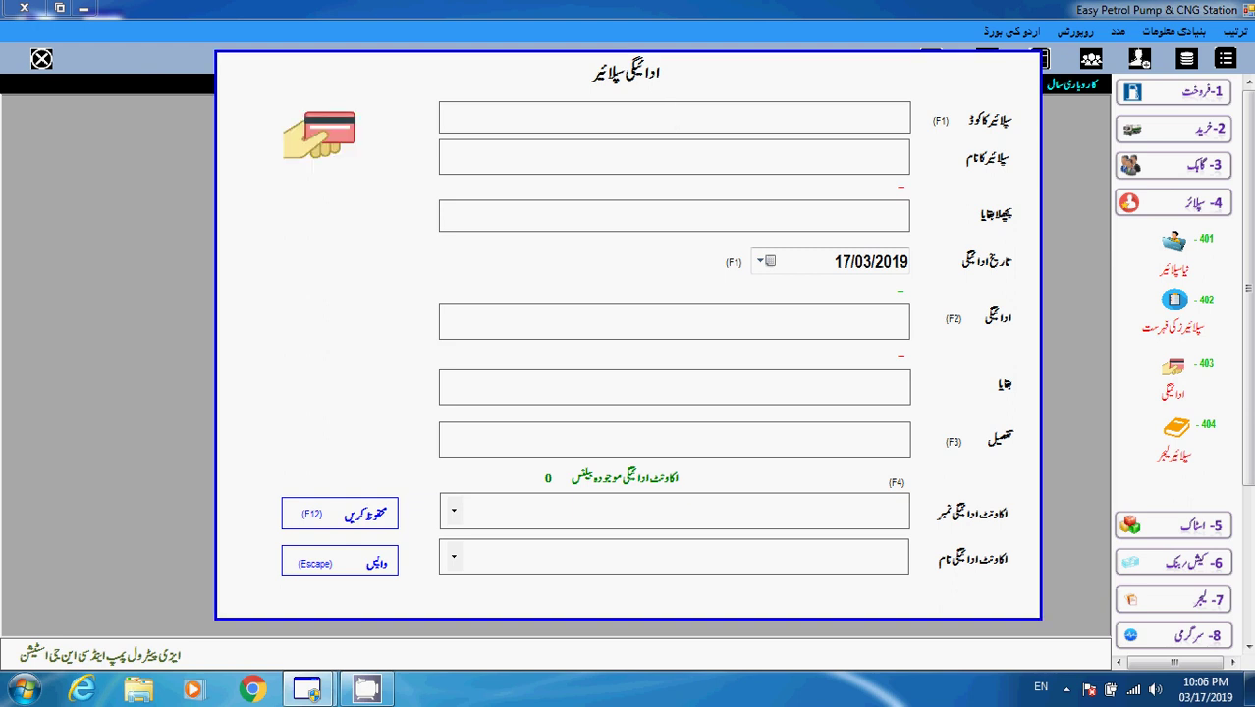
type("5")
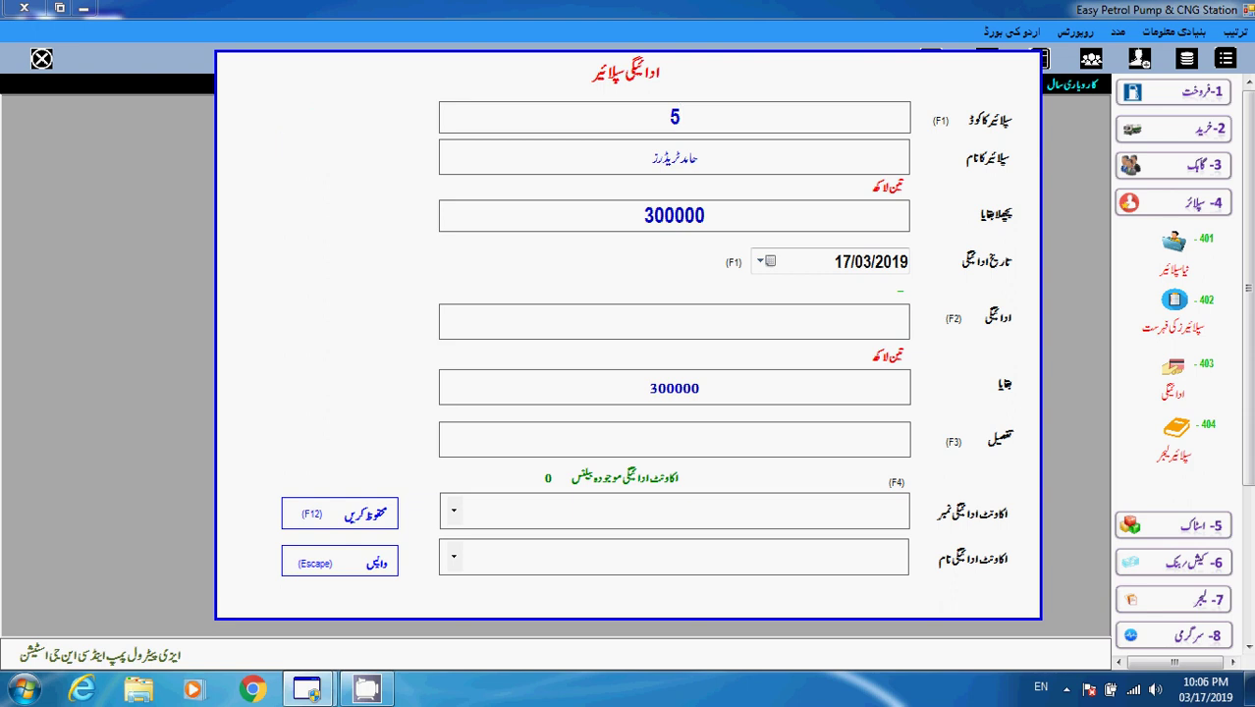
key("Tab")
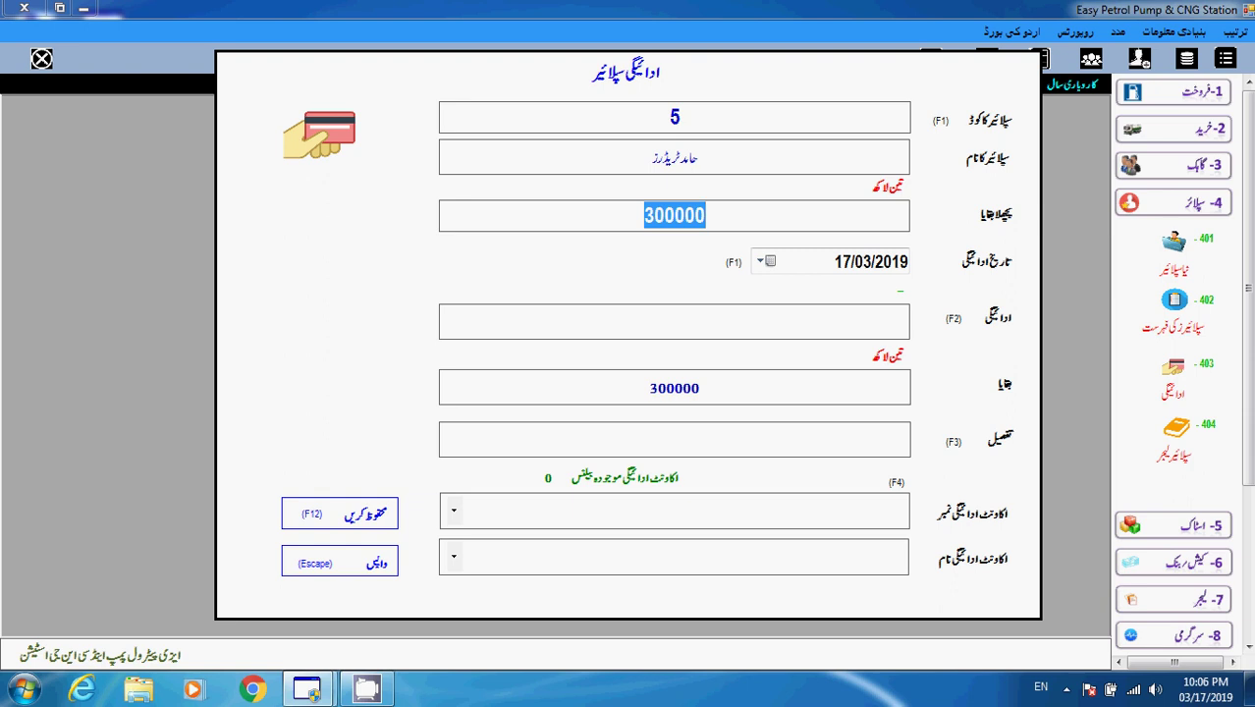
Set the payment amount for the supplier to 150000
key("F2")
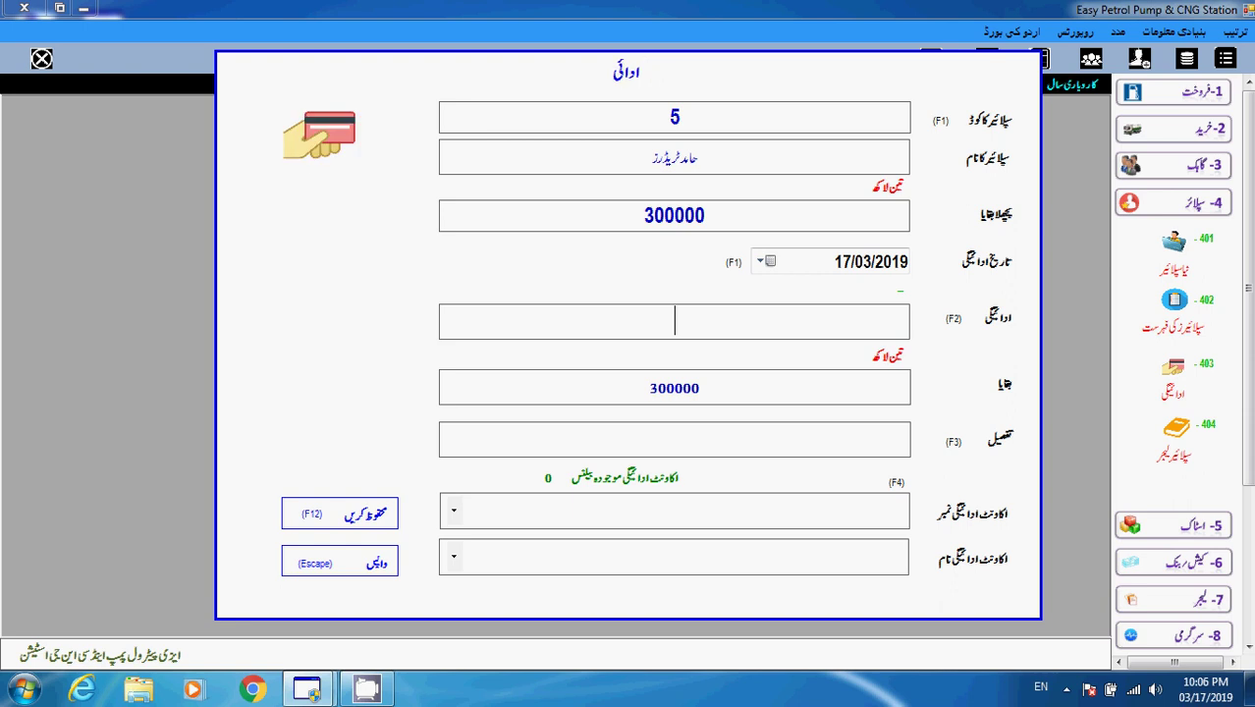
type("1500")
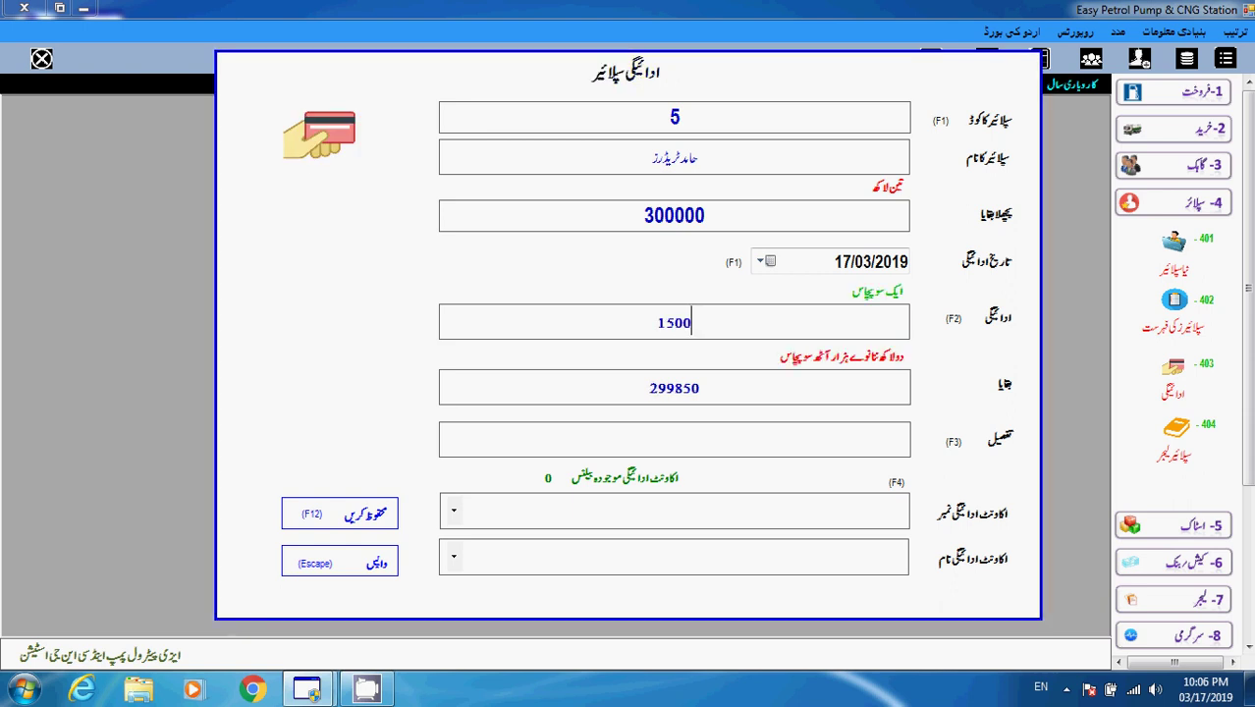
type("00")
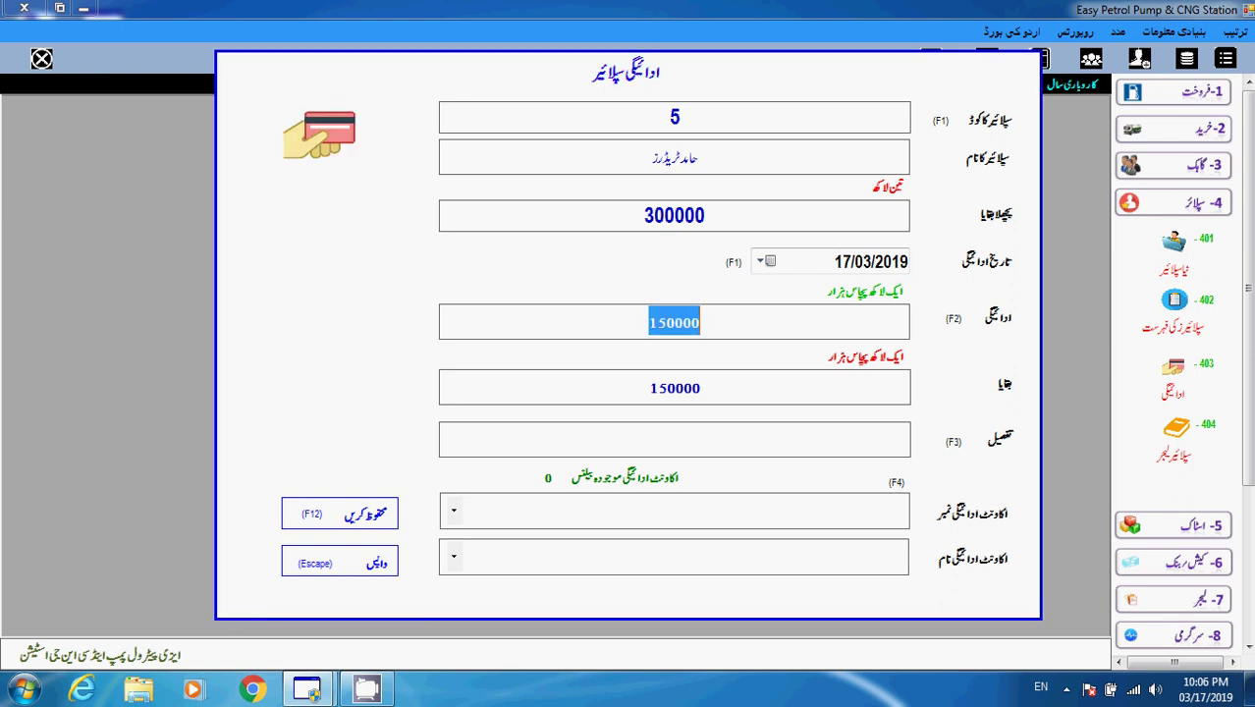
Review the supplier payment amount in the enlarged view with its value in words, then close that view
key("Return")
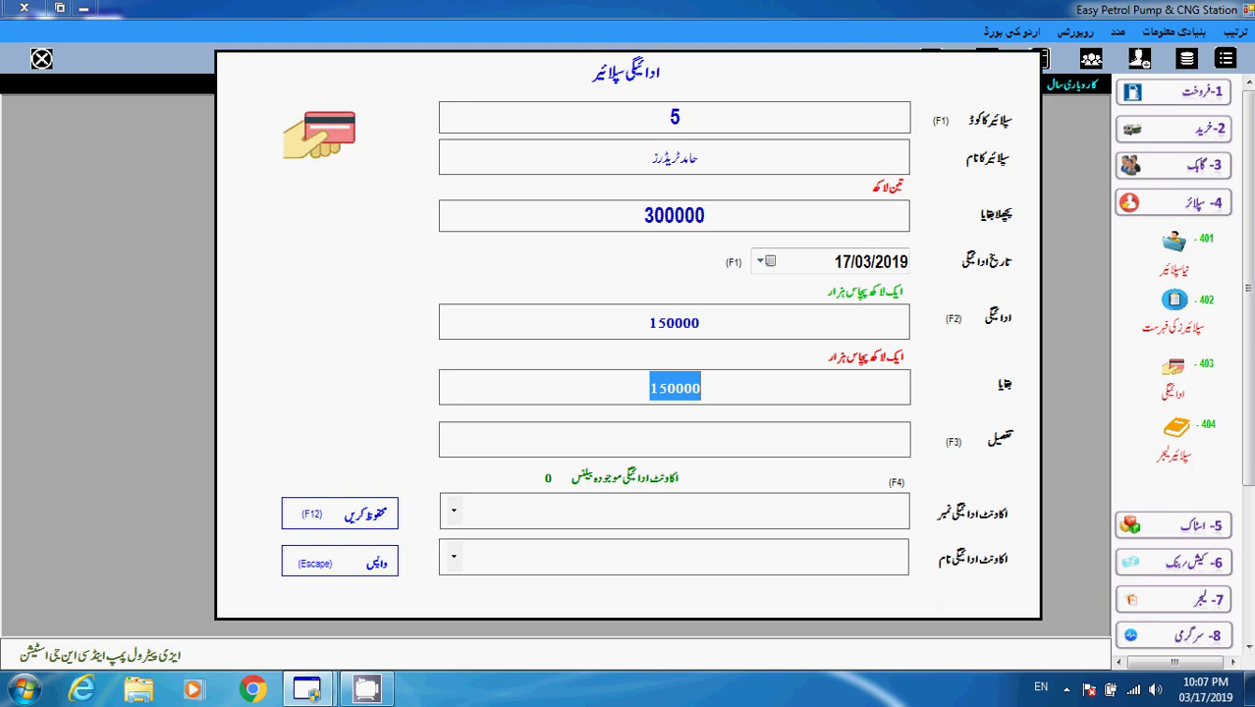
key("F2")
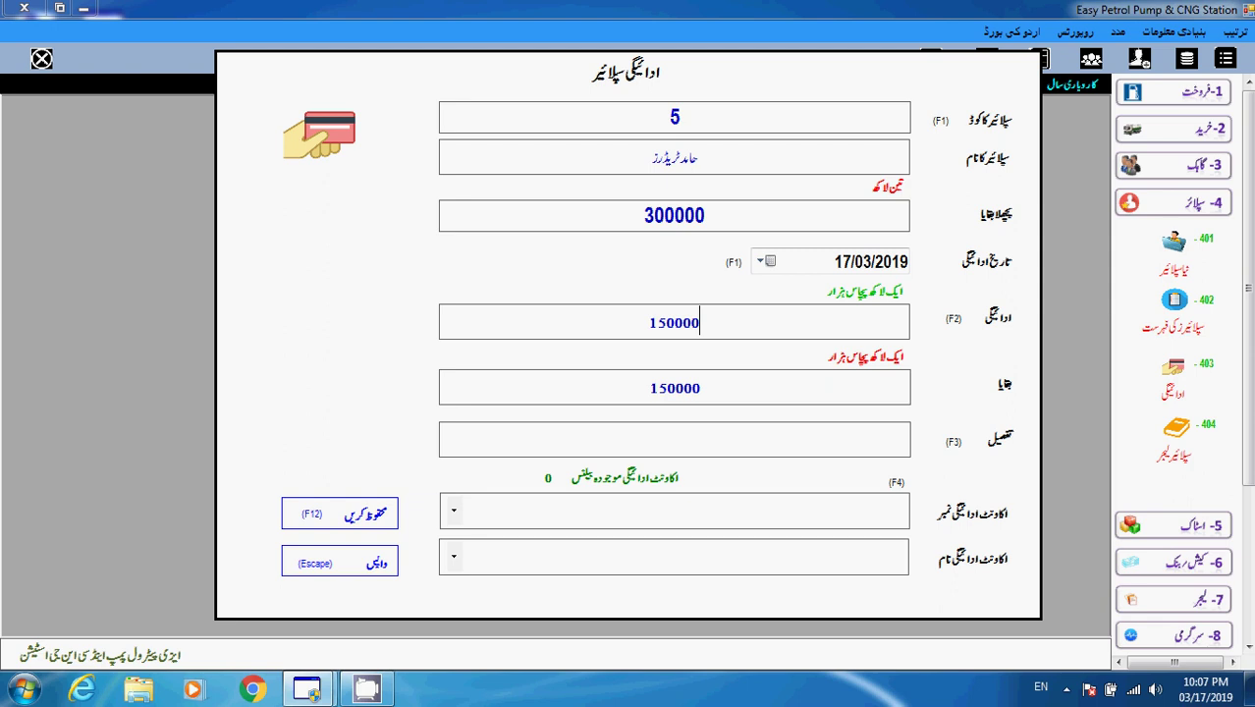
key("plus")
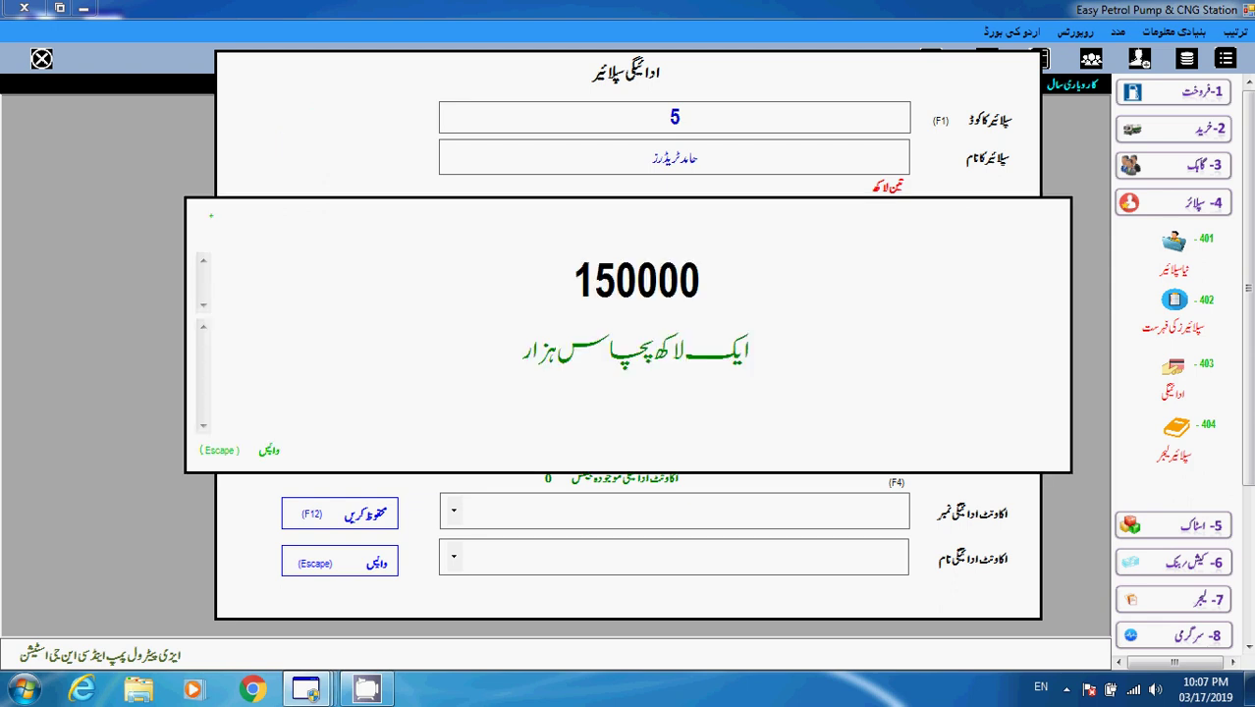
left_click(305, 223)
key("Escape")
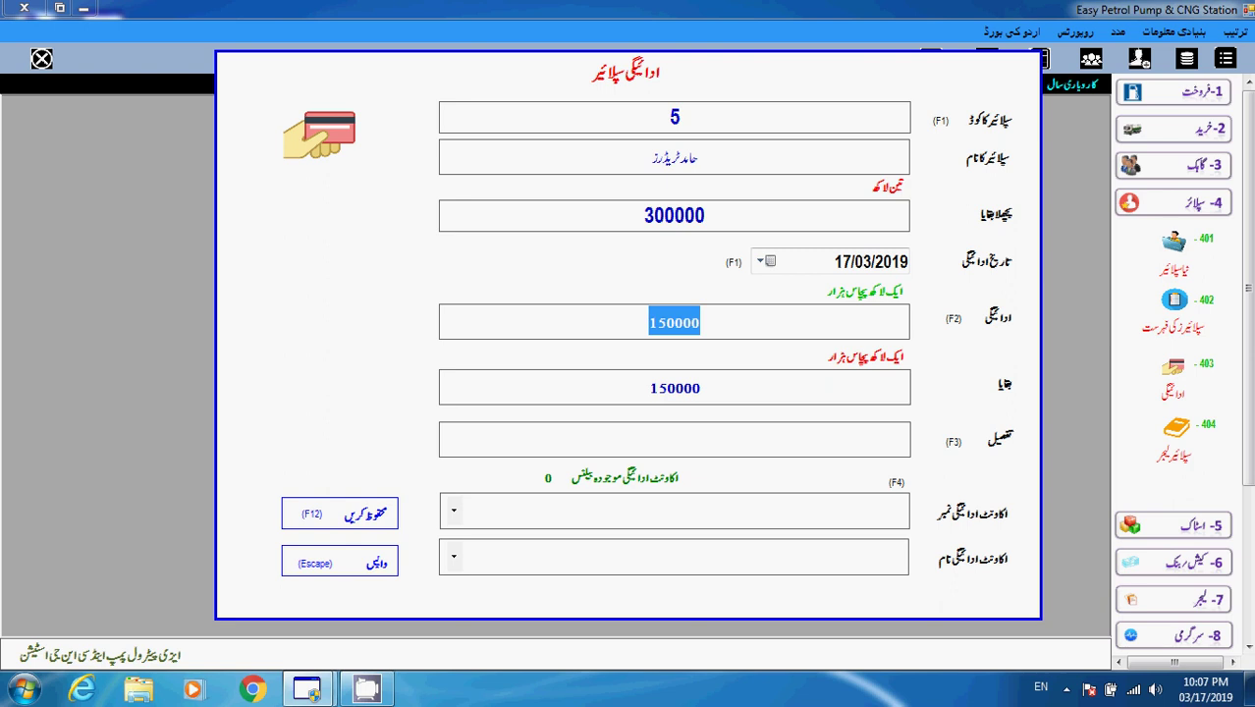
Fill the payment's details with a dash and select the first payment account, پمپ کیش (pump cash)
key("F3")
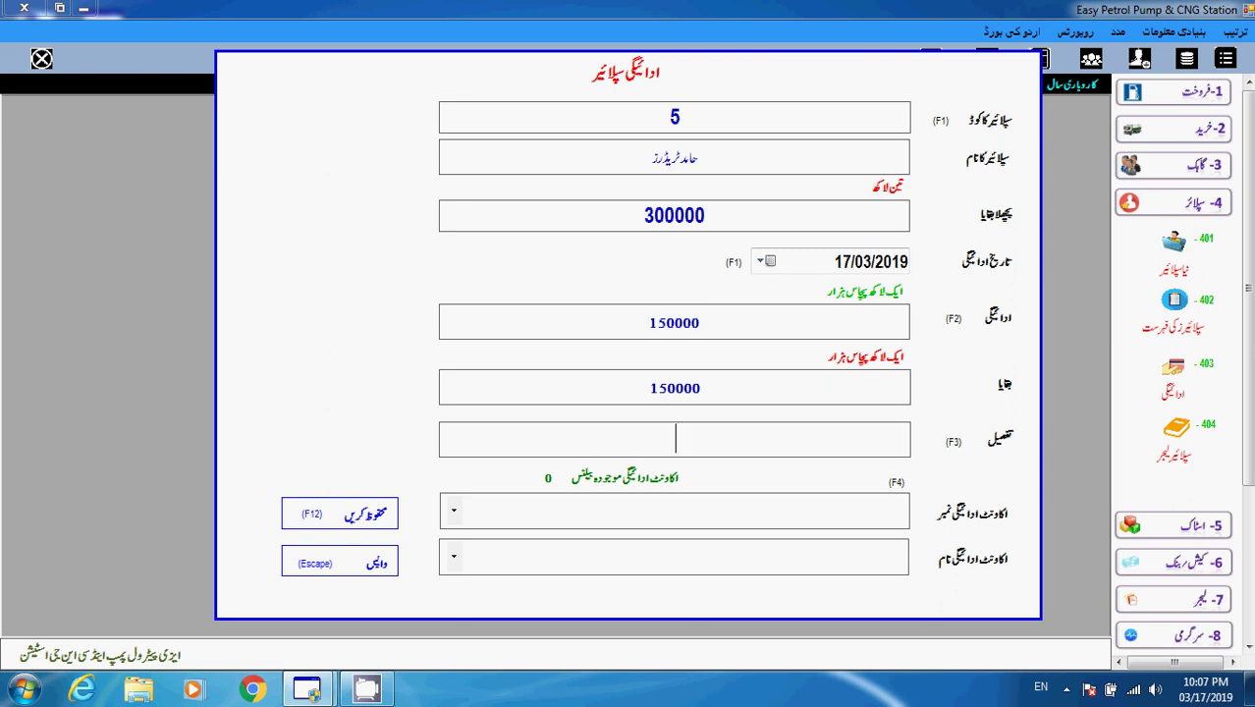
type("-")
key("F4")
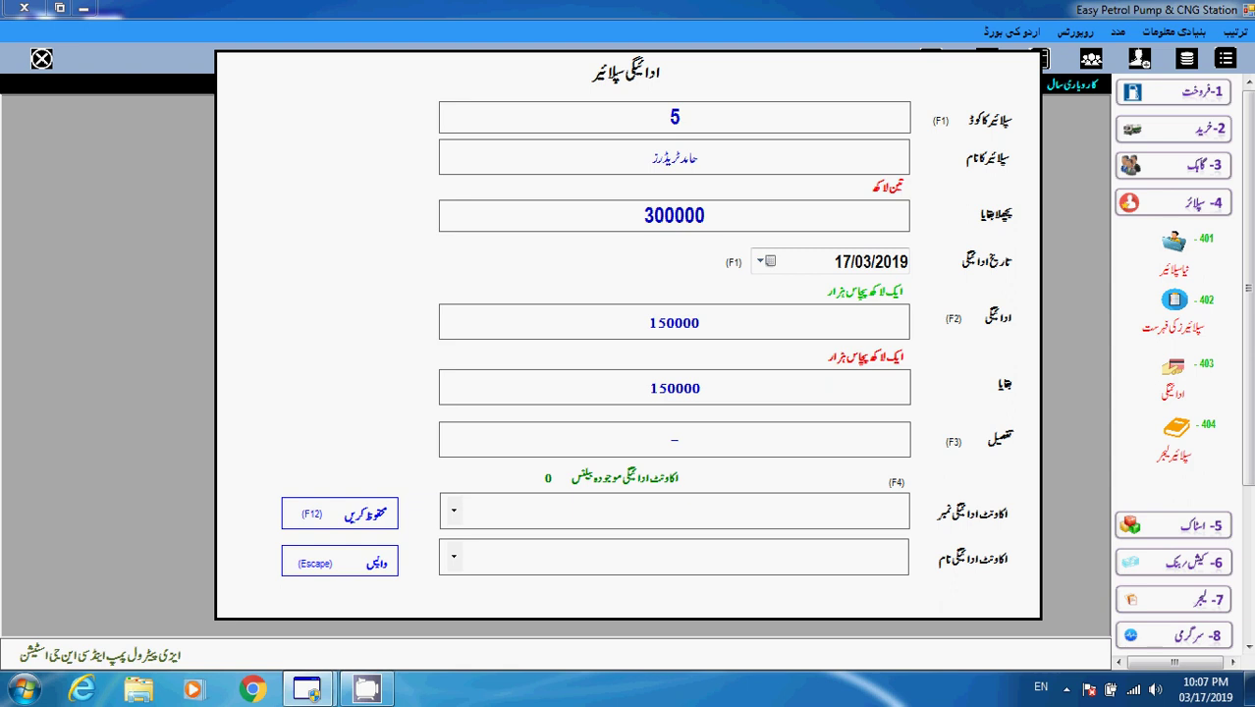
key("F4")
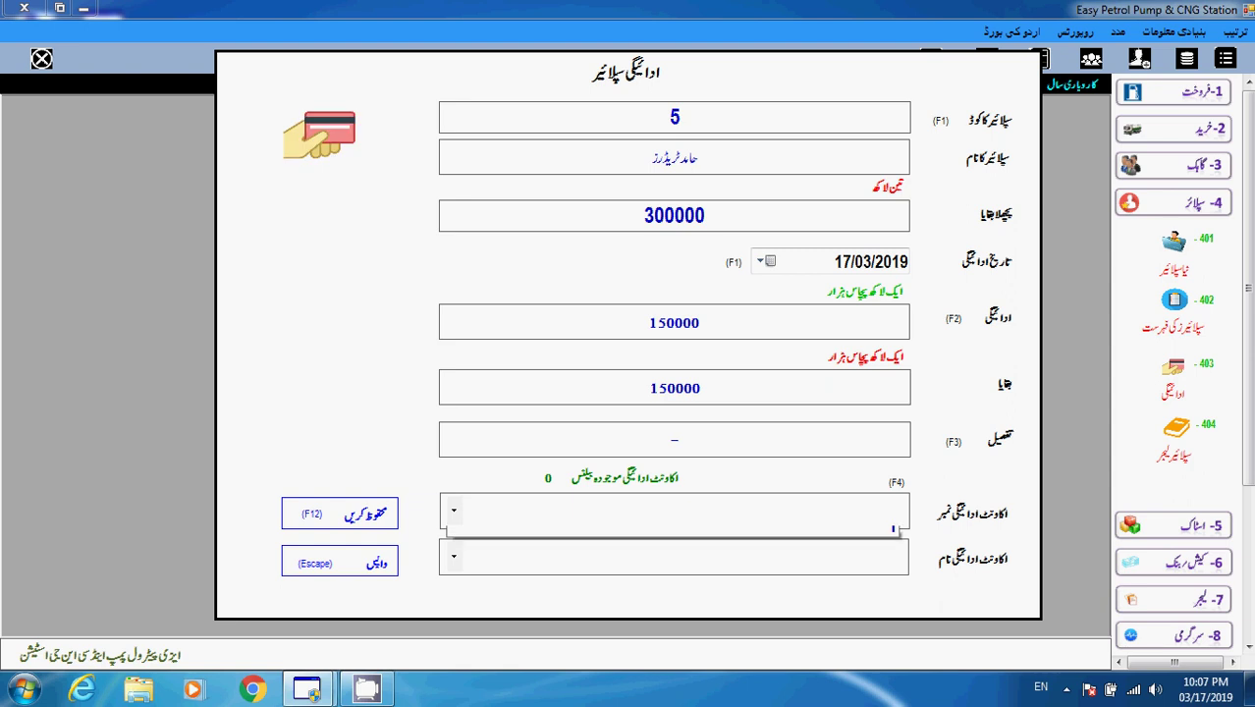
key("F4")
key("Down")
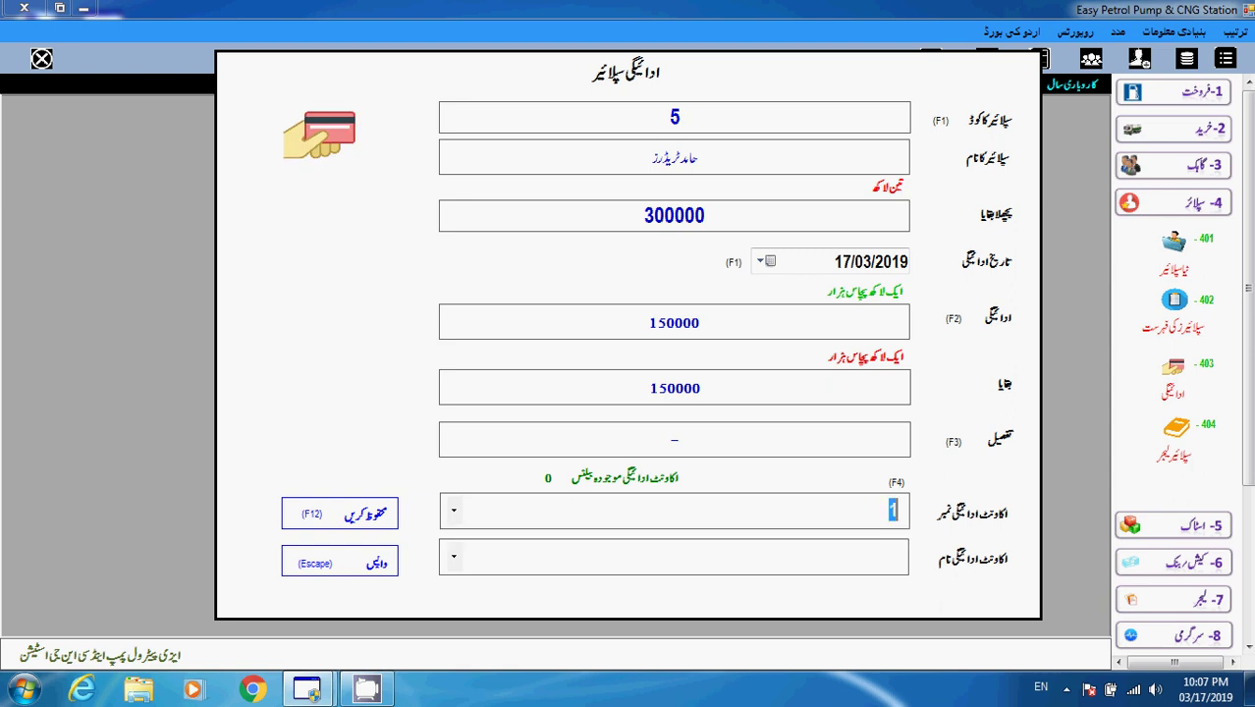
key("Return")
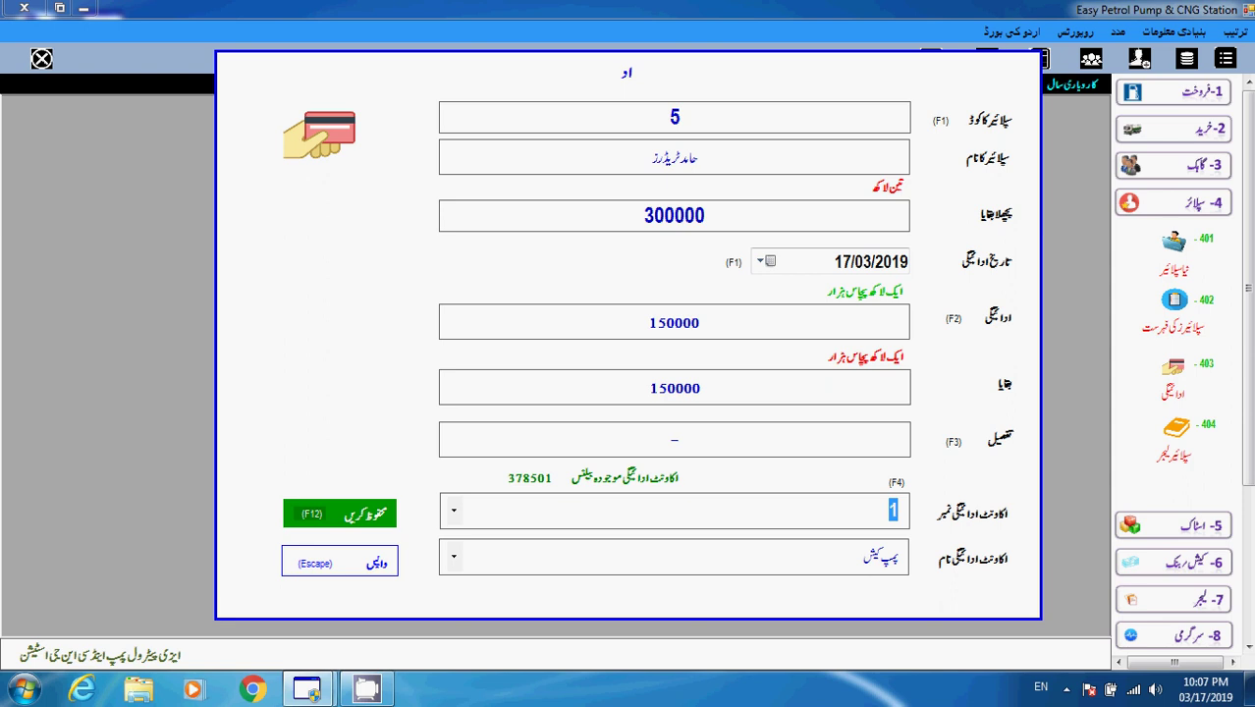
Save the supplier payment, then review the supplier's previous balance in the enlarged view with its value in words
key("F12")
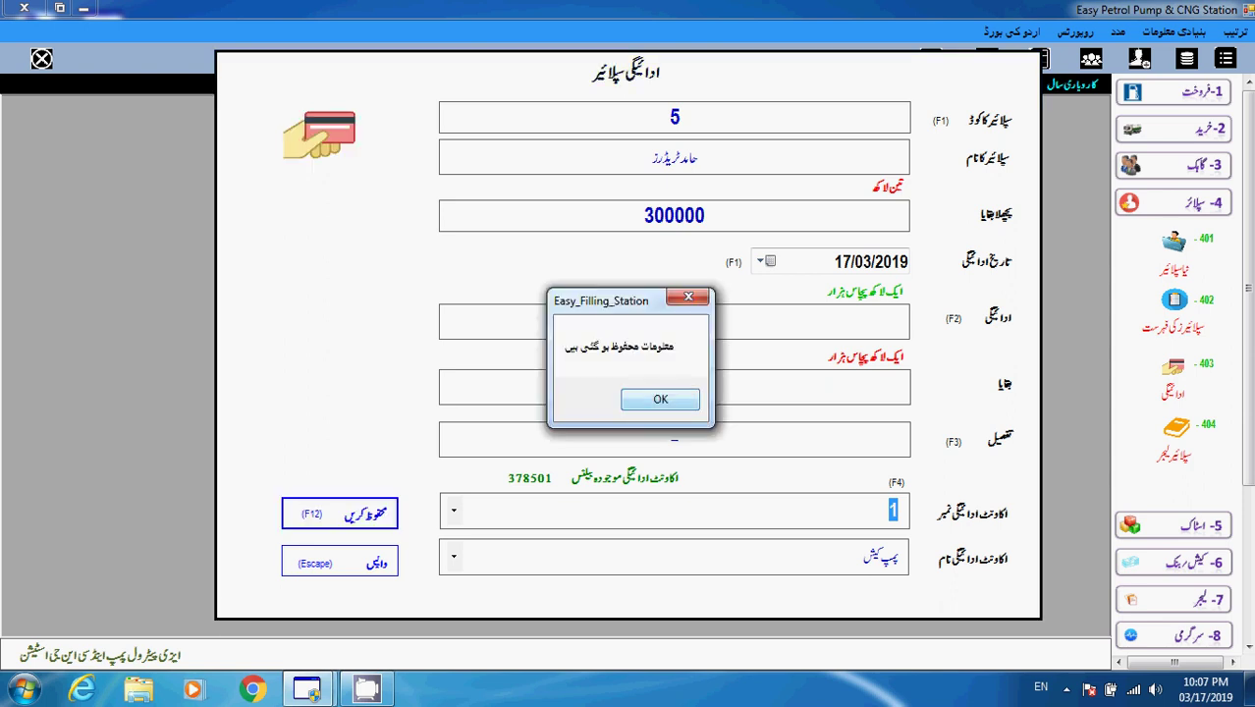
key("Return")
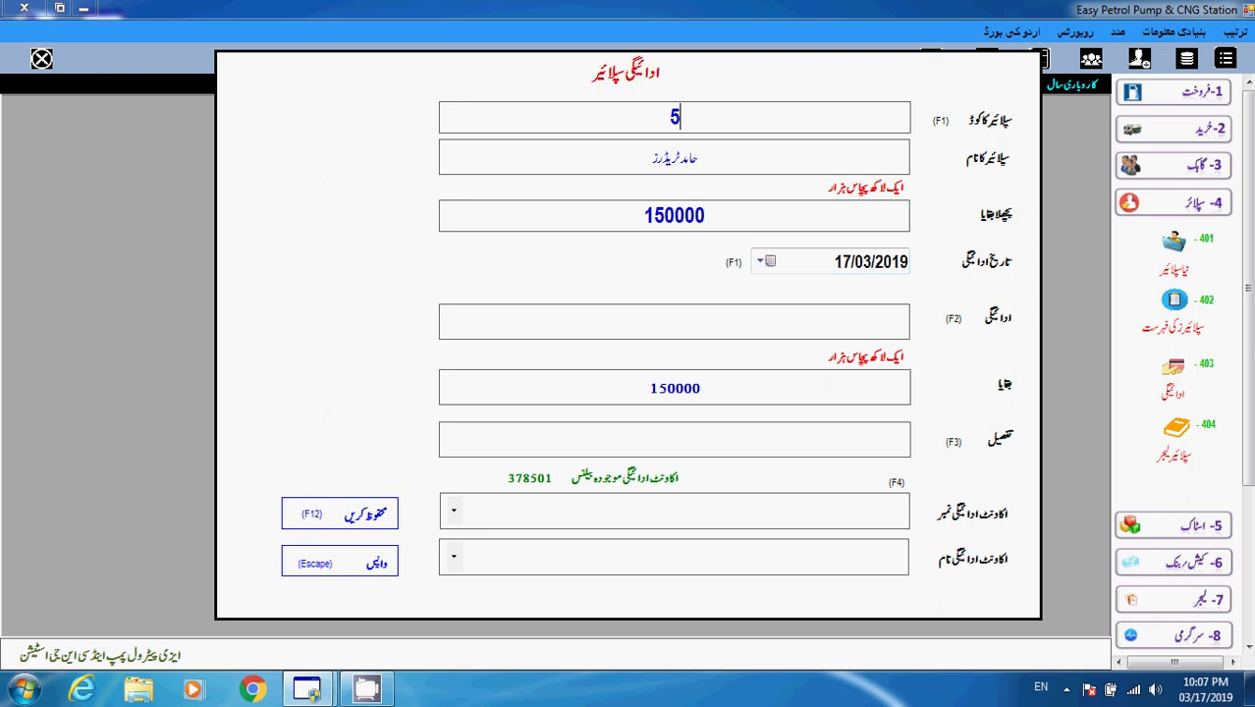
key("F1")
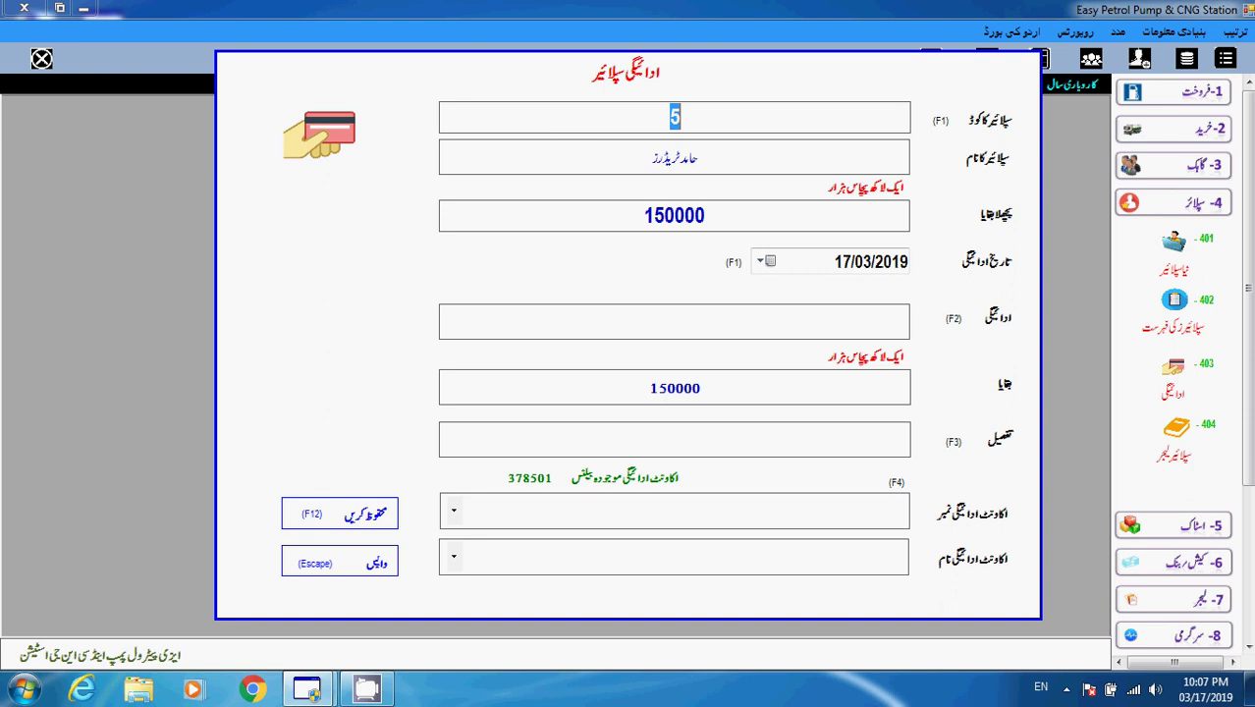
double_click(674, 215)
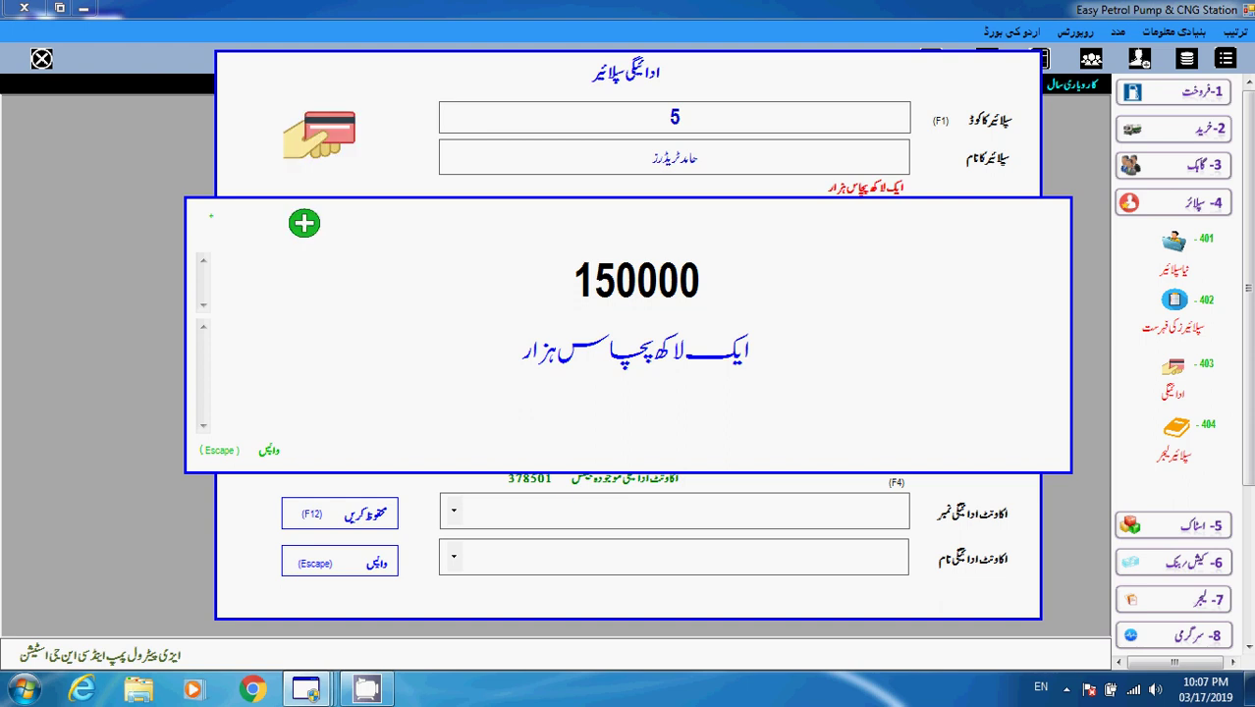
key("Escape")
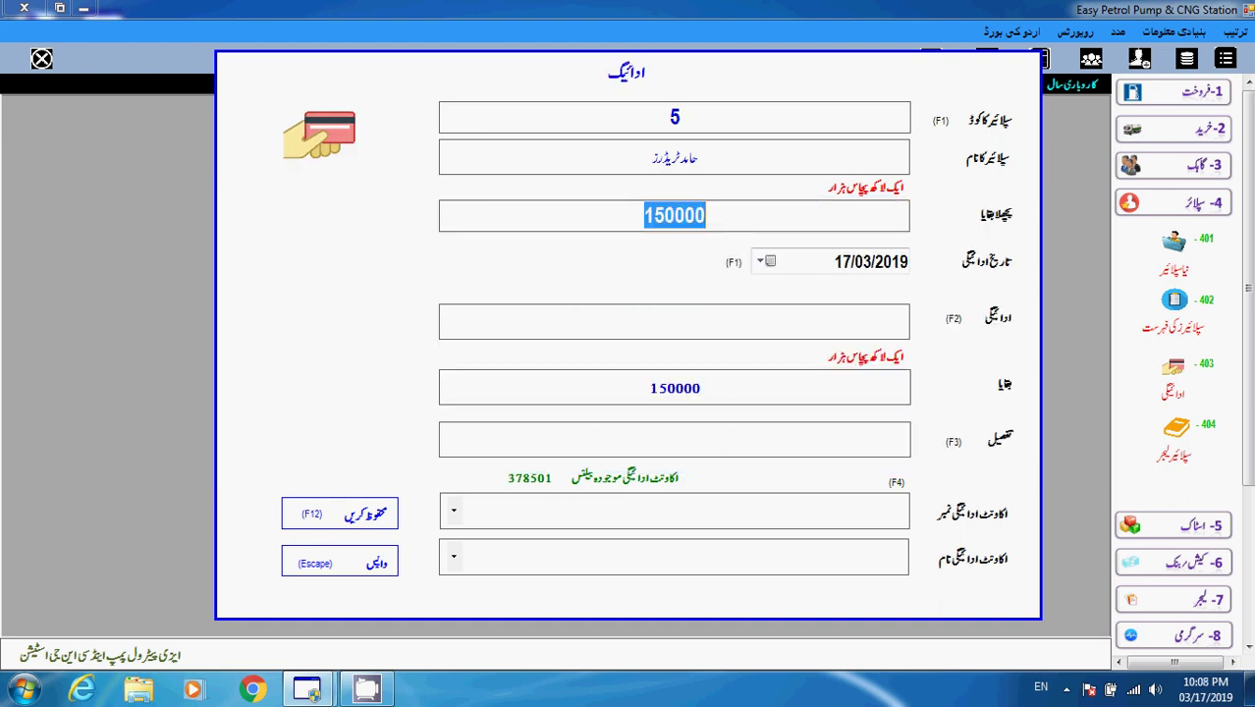
Set a second payment of 50000 for the same supplier and check it against the previous and remaining balances
key("F2")
type("500")
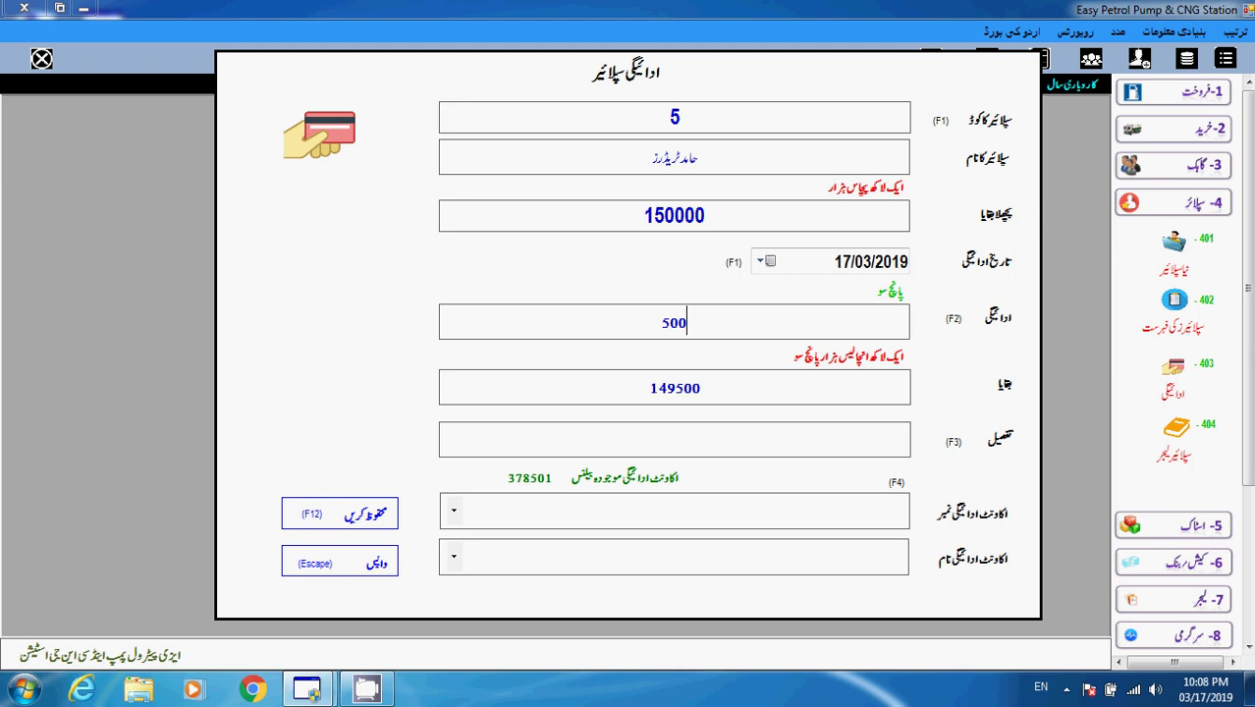
type("00")
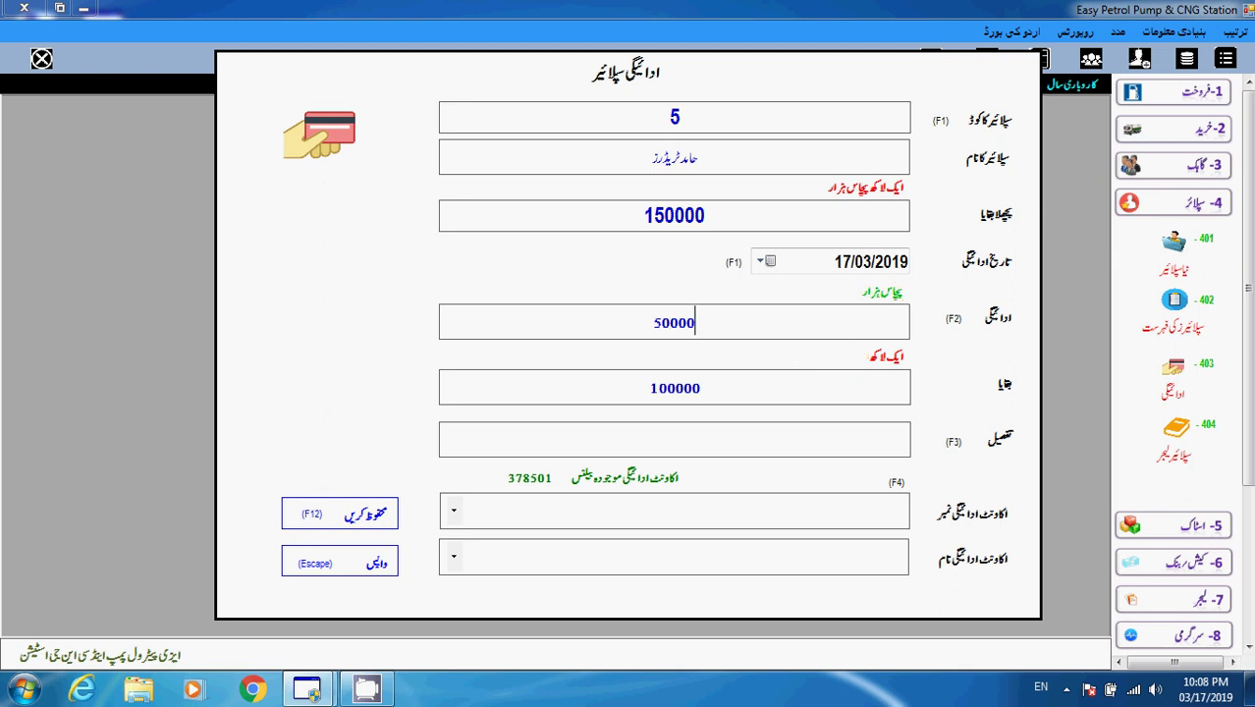
left_click_drag(644, 215, 705, 215)
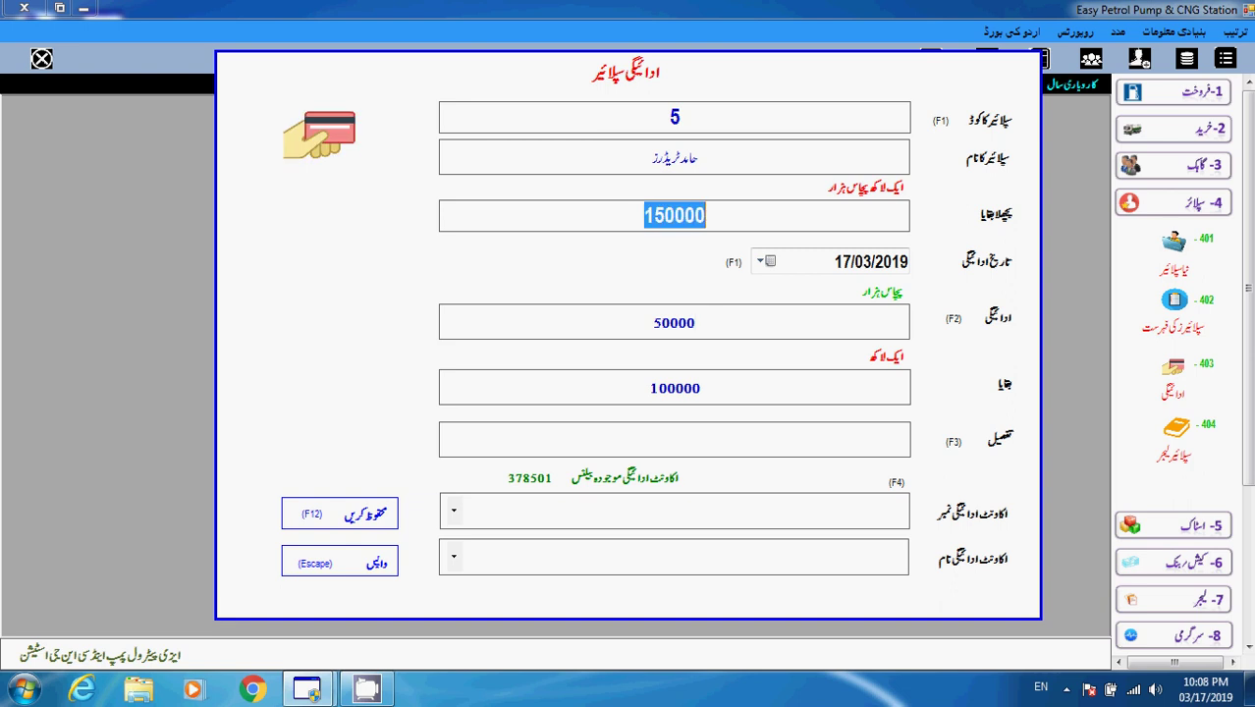
double_click(674, 322)
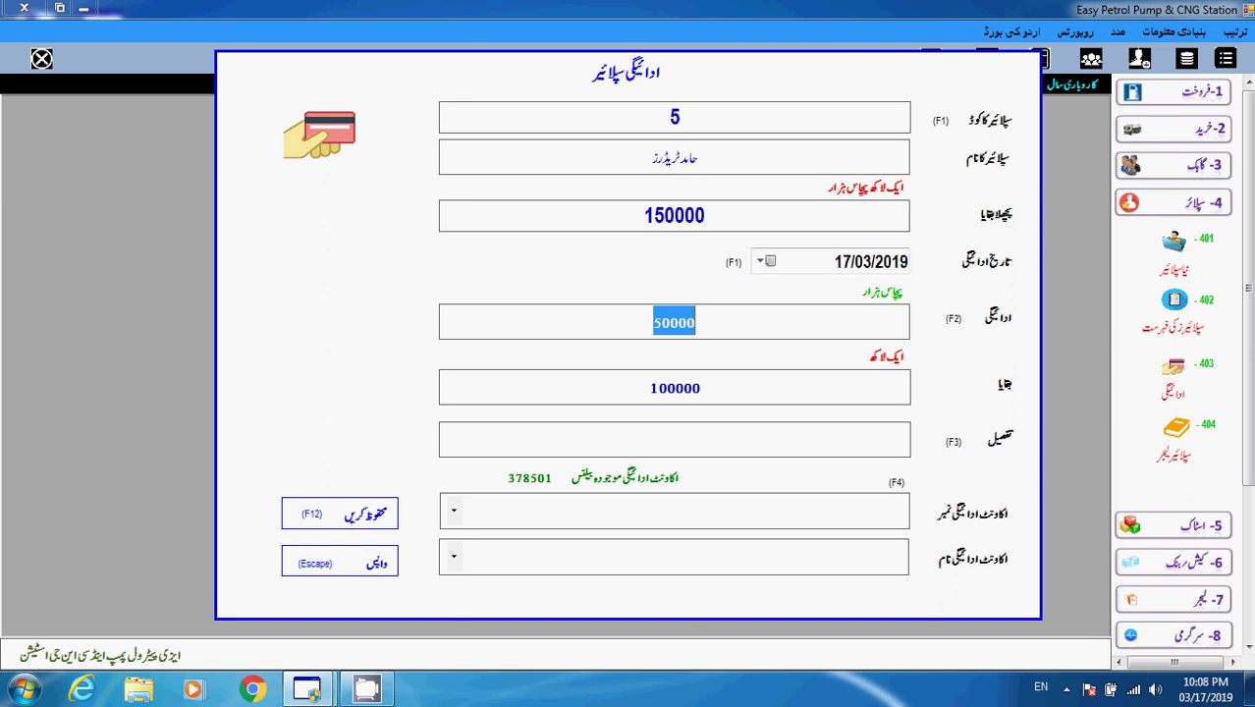
double_click(675, 388)
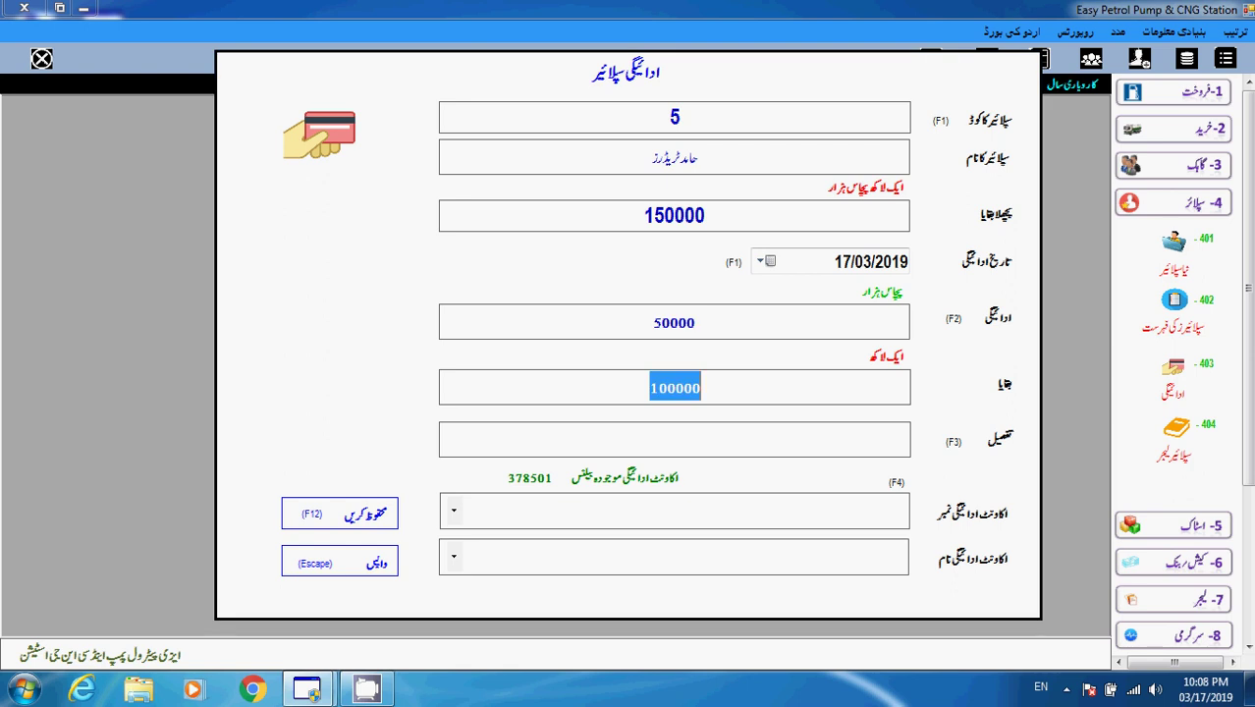
Charge the payment to the first account, پمپ کیش (pump cash), save it and close the supplier payment form
key("F4")
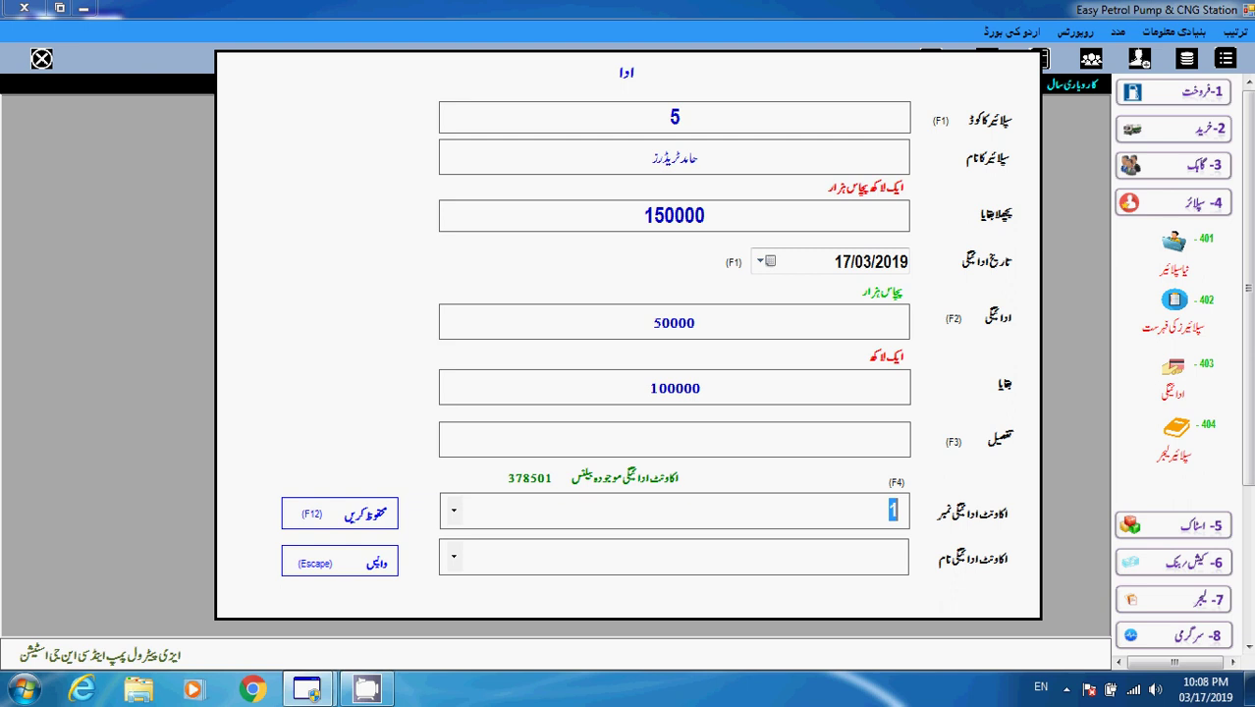
key("Return")
key("Return")
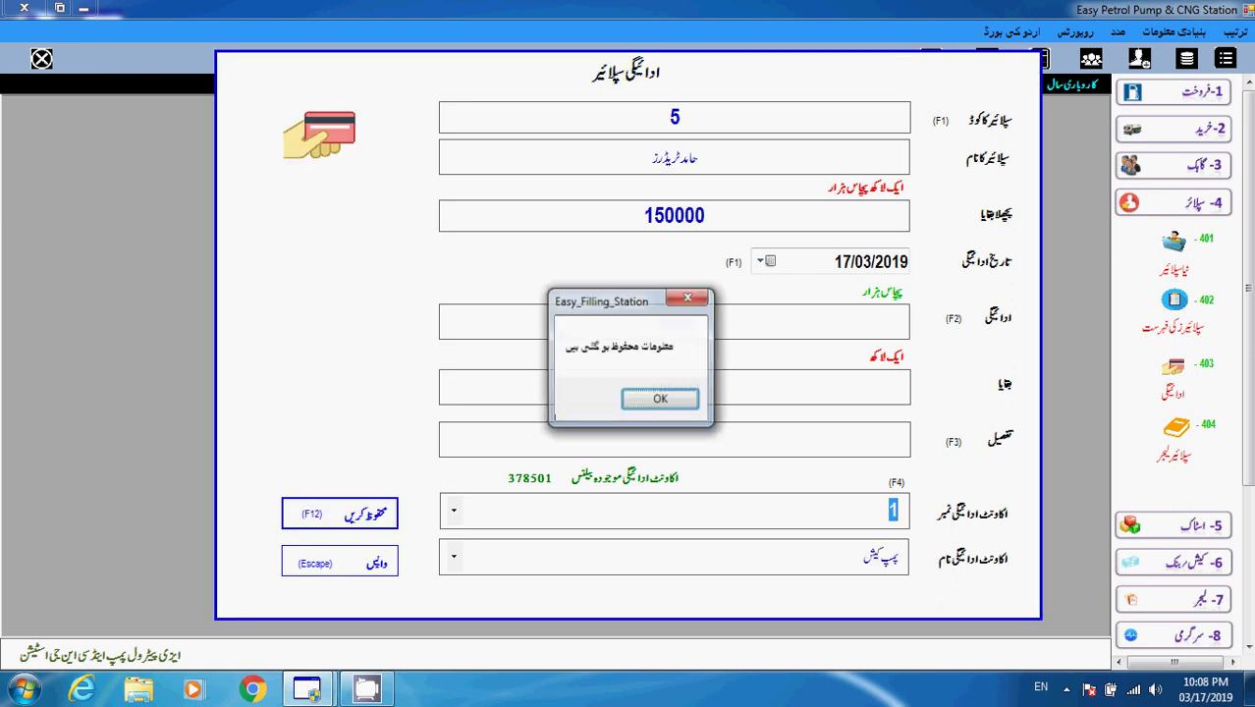
key("Return")
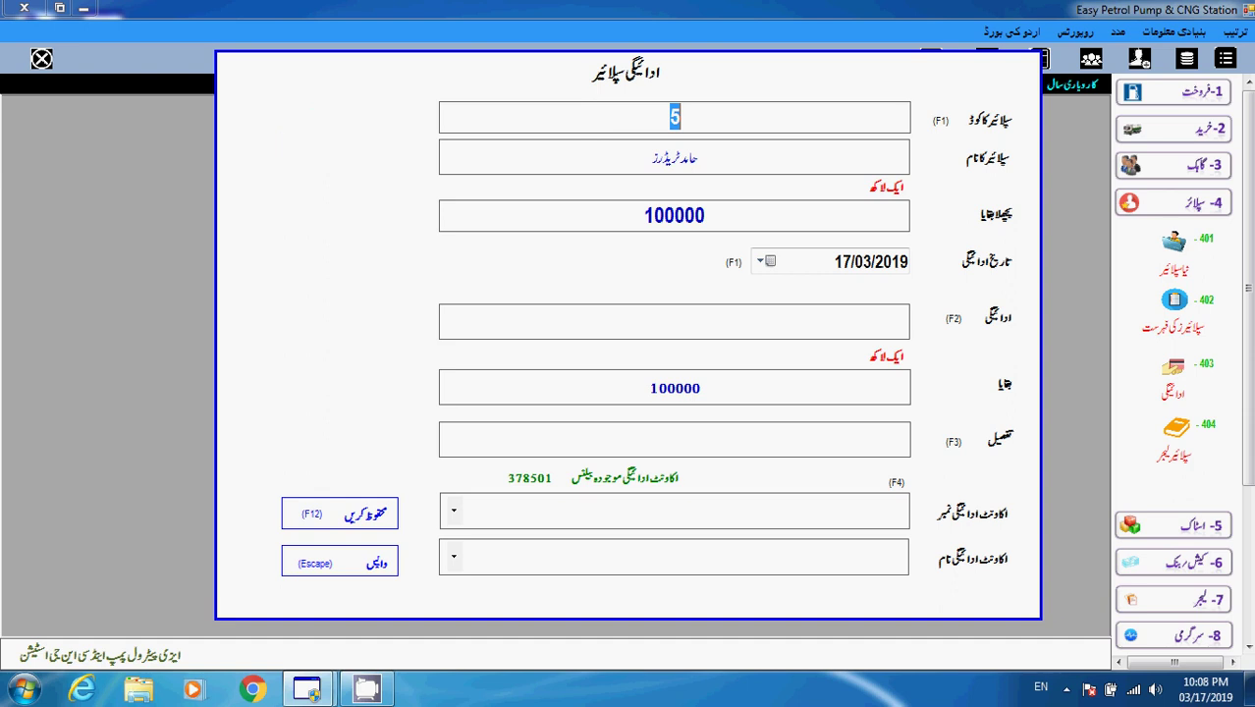
key("Tab")
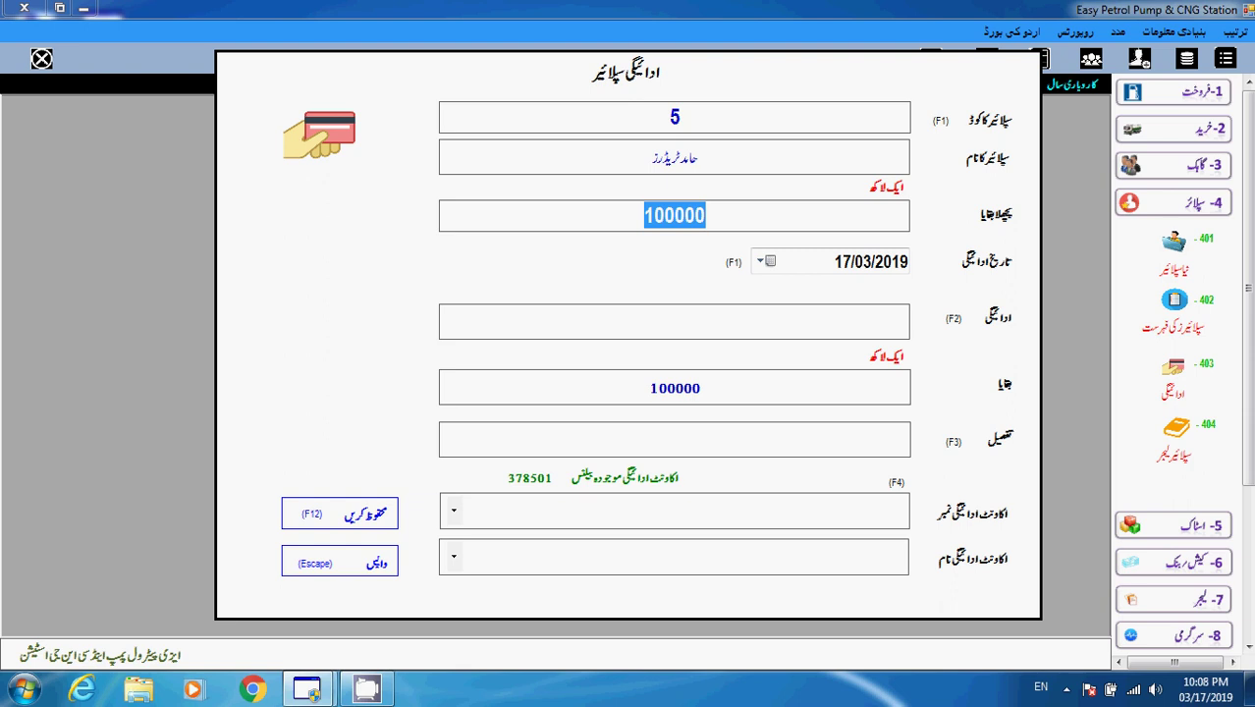
key("Escape")
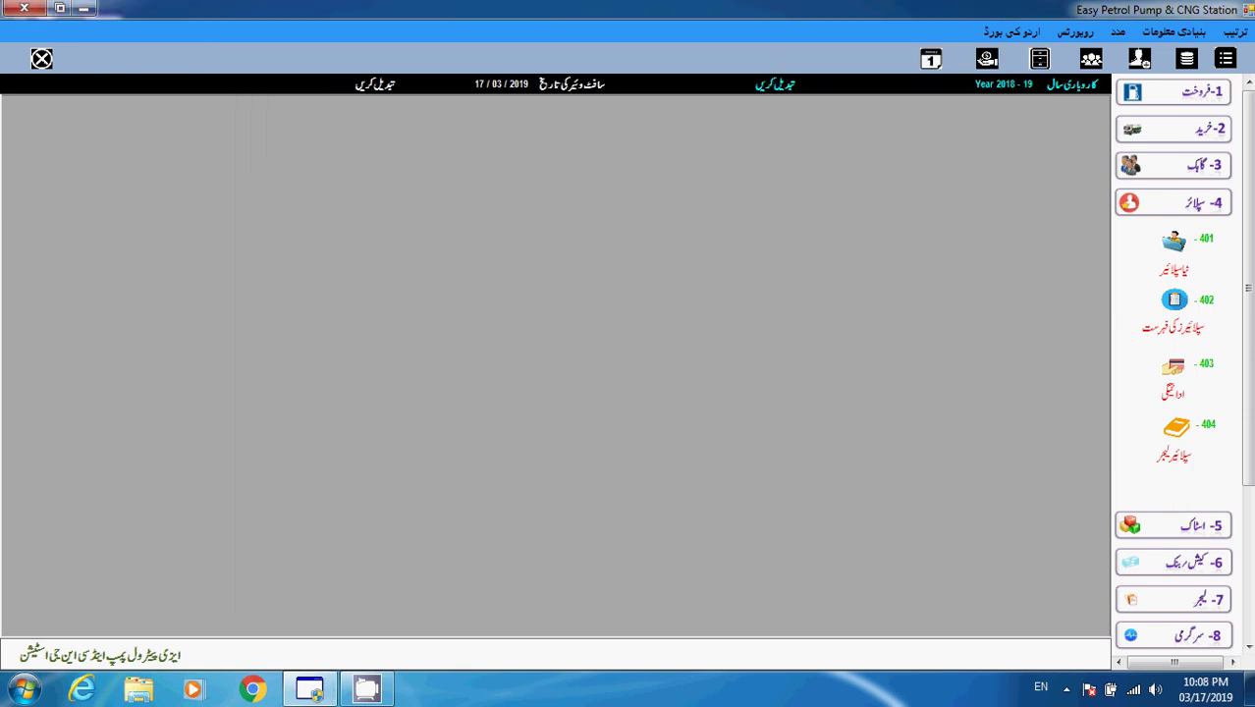